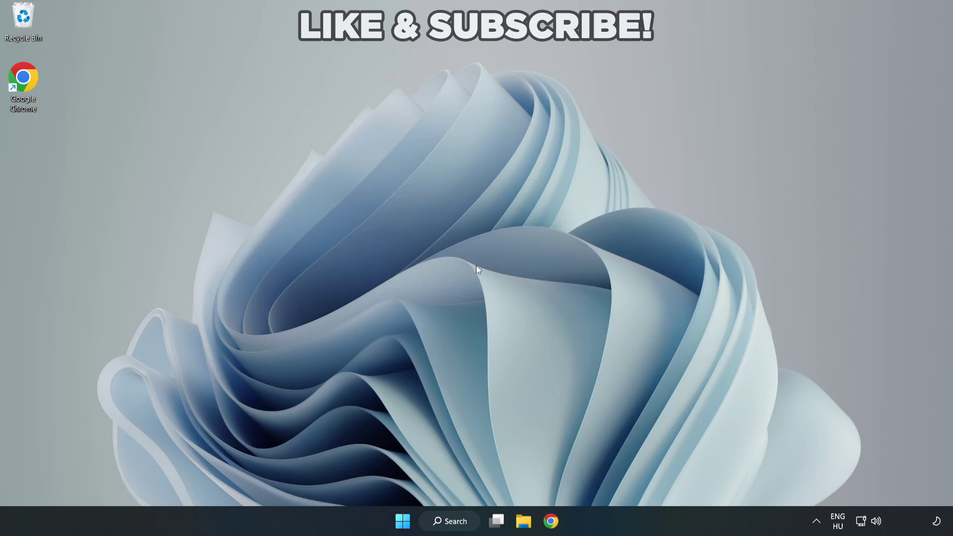
Search for 'device manager' in Windows Search and launch the Device Manager best match
click(464, 525)
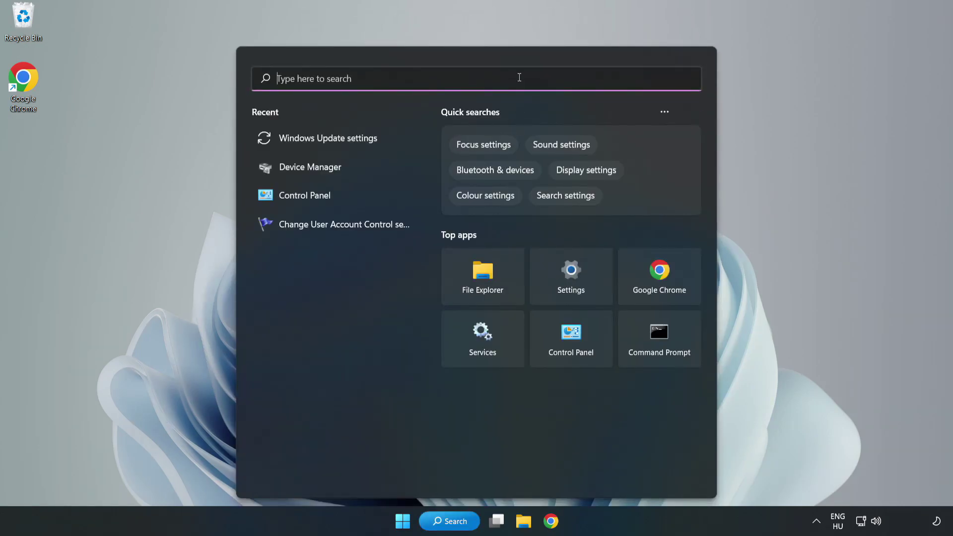
text(devic)
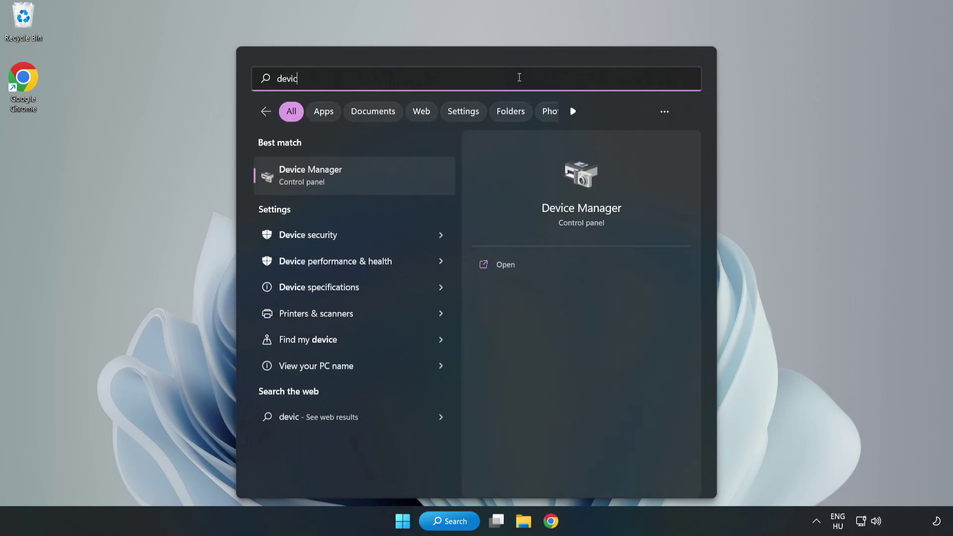
text(e manager)
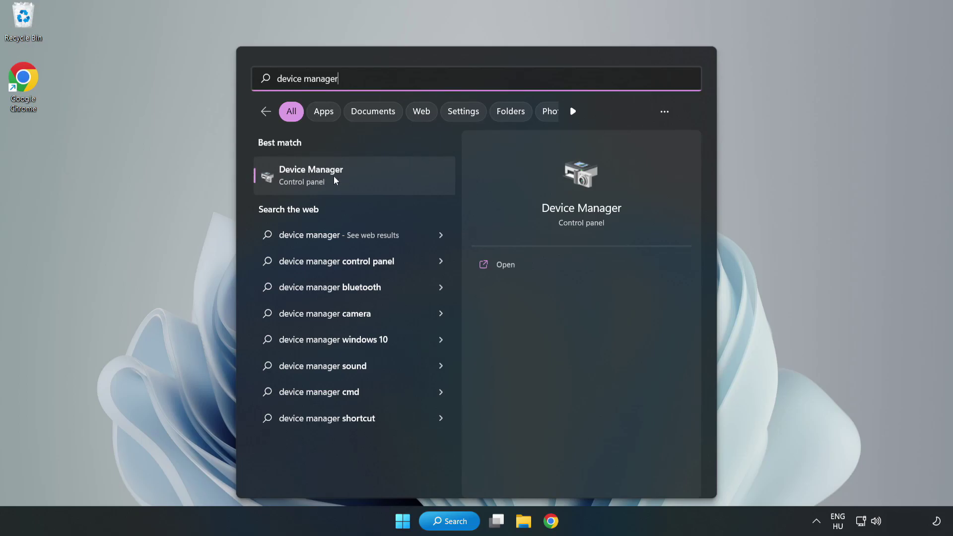
click(354, 180)
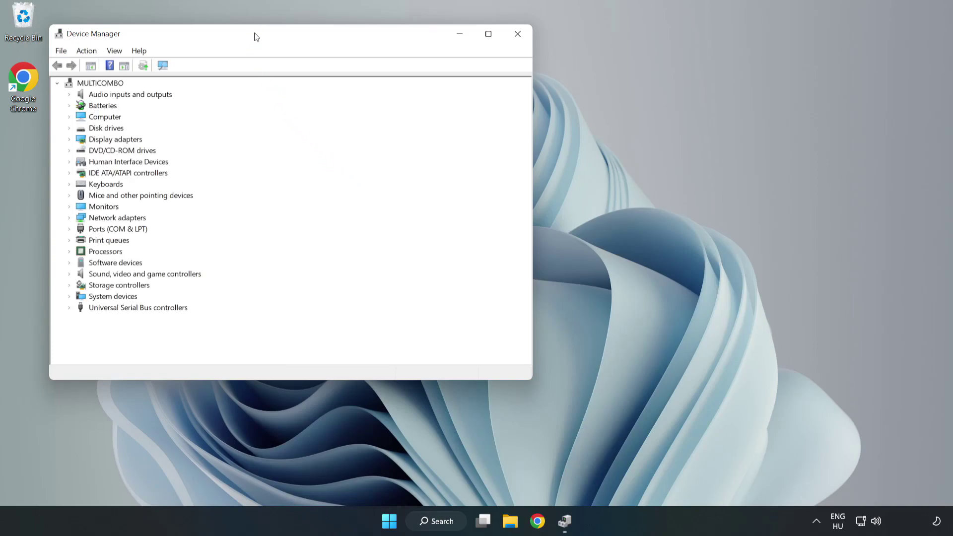
Expand Display adapters and open the actions menu for the VMware SVGA 3D adapter
drag(255, 35, 424, 85)
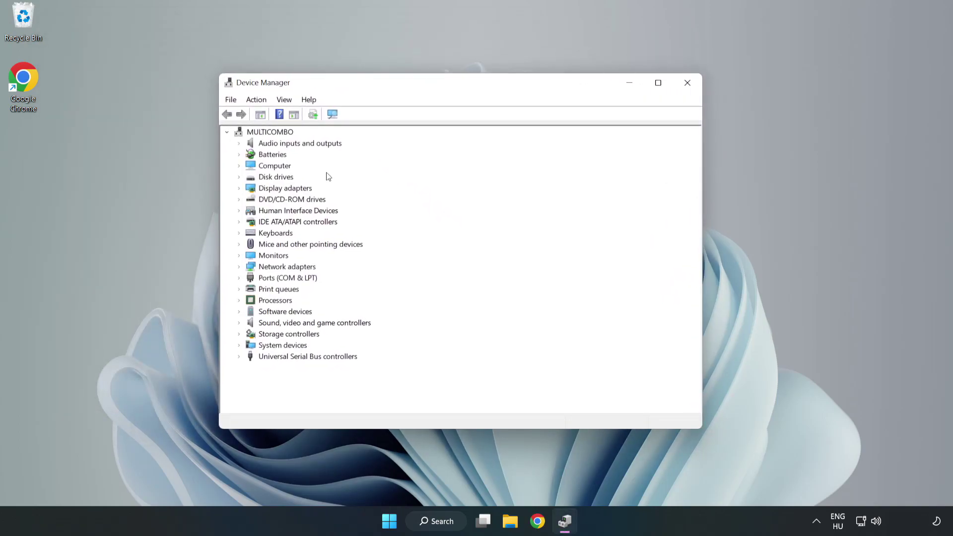
click(255, 190)
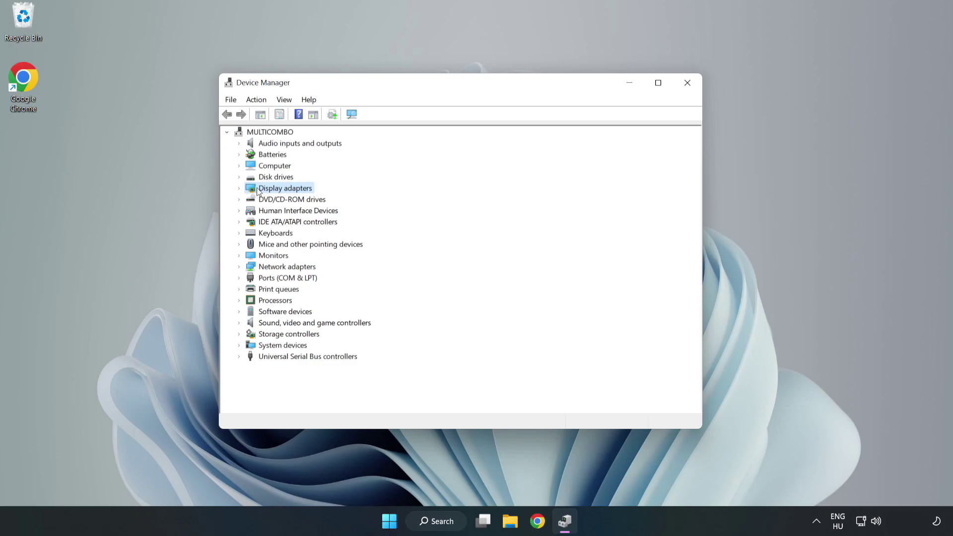
click(240, 189)
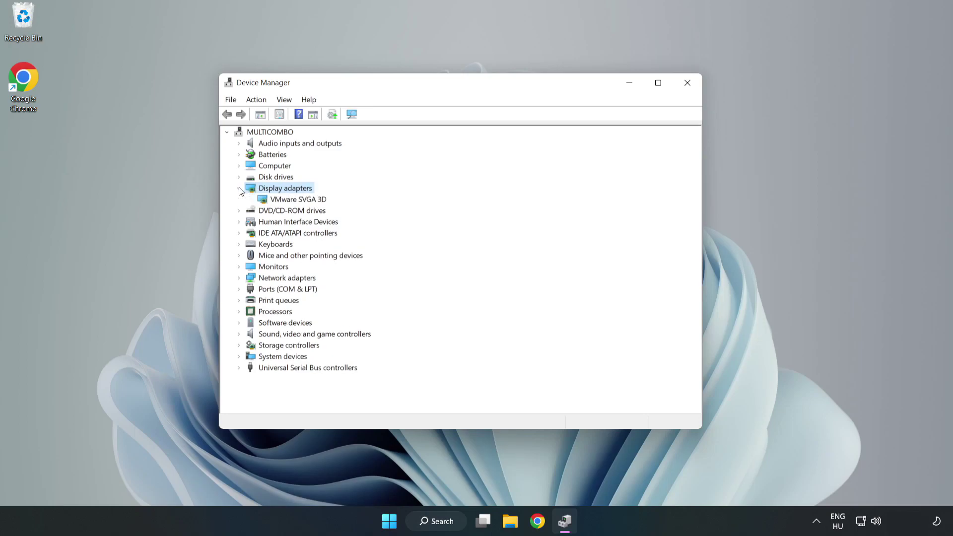
click(303, 200)
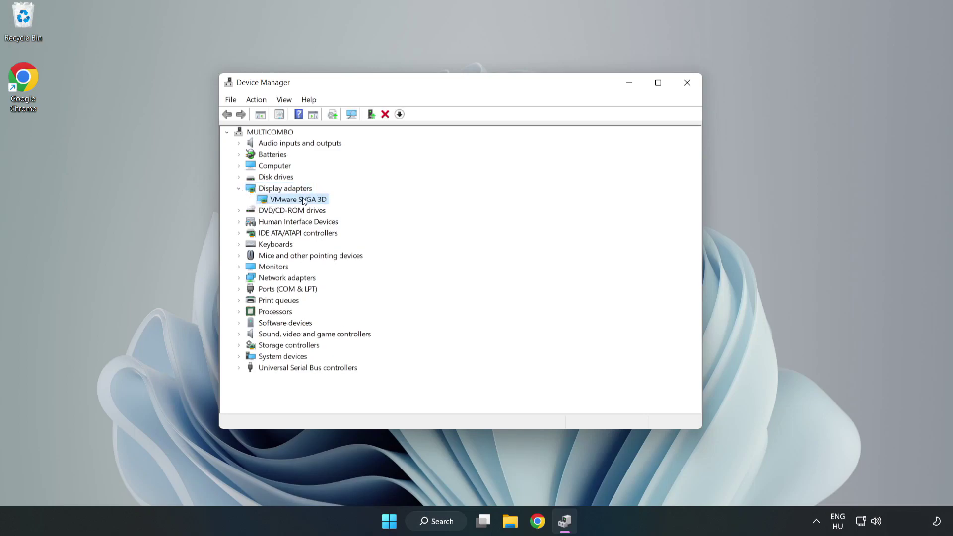
right_click(296, 199)
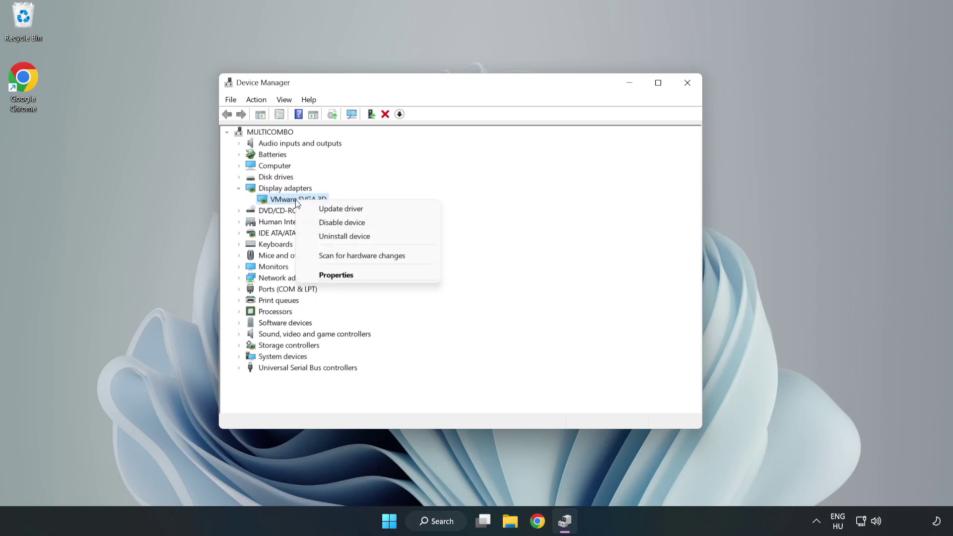
Search automatically for a VMware SVGA 3D driver, dismiss the result, and close Device Manager
click(370, 210)
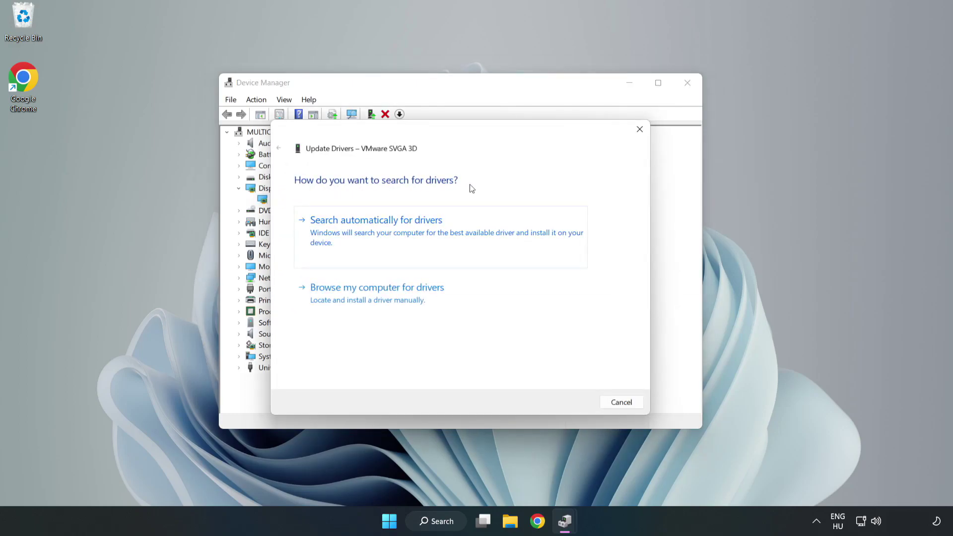
click(379, 232)
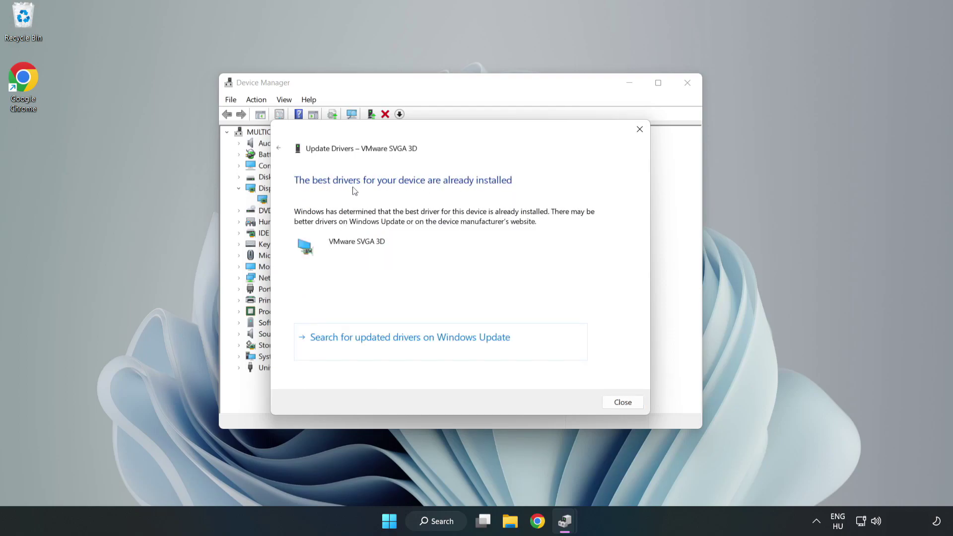
click(624, 403)
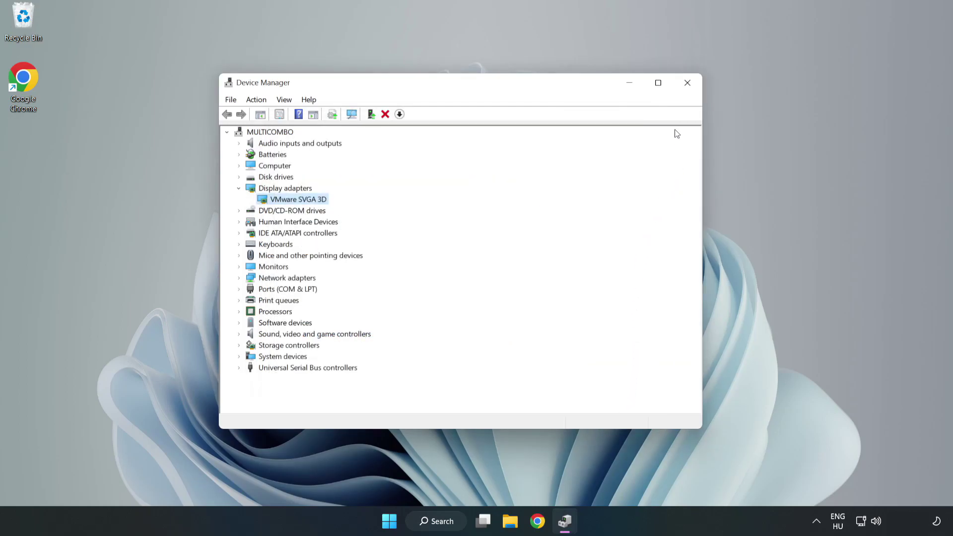
click(688, 85)
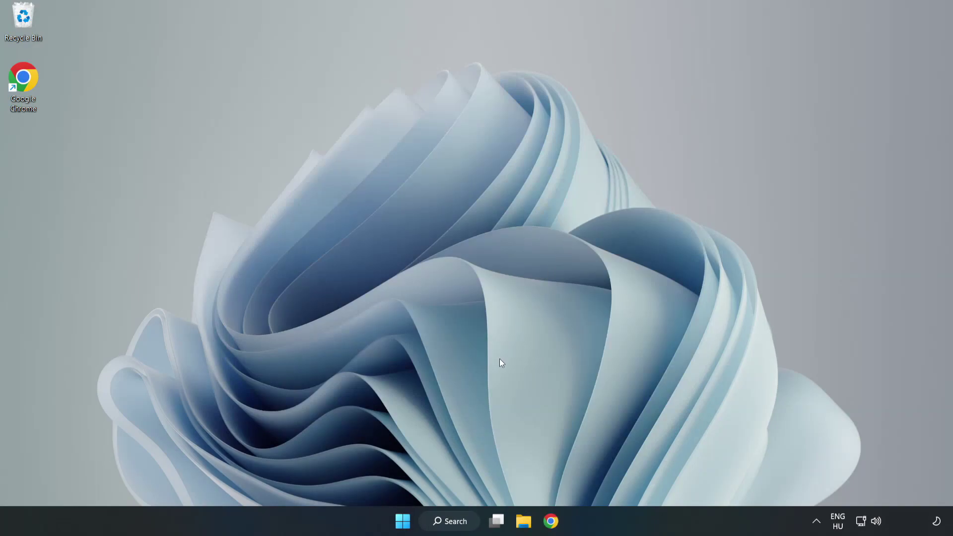
Search for 'updates' and open the Windows Update settings page
click(452, 521)
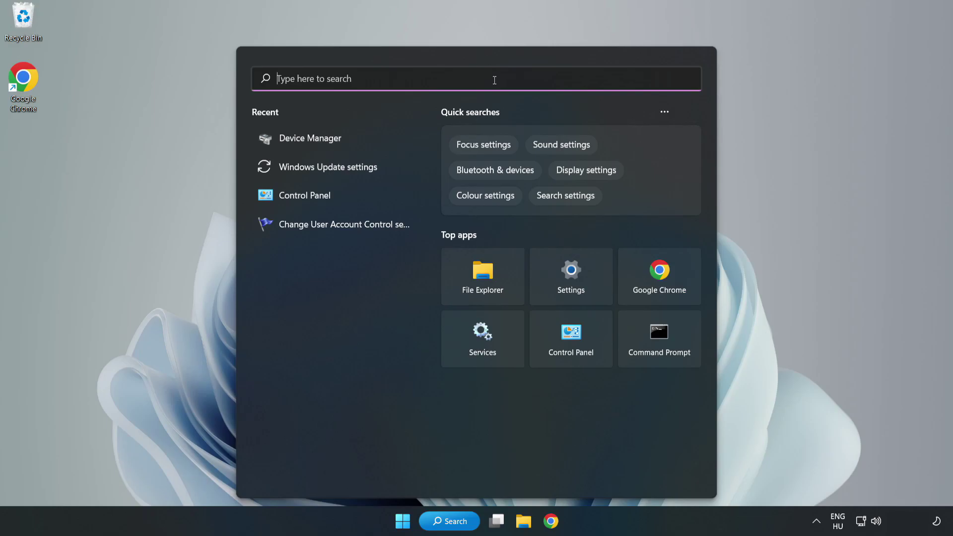
text(updates)
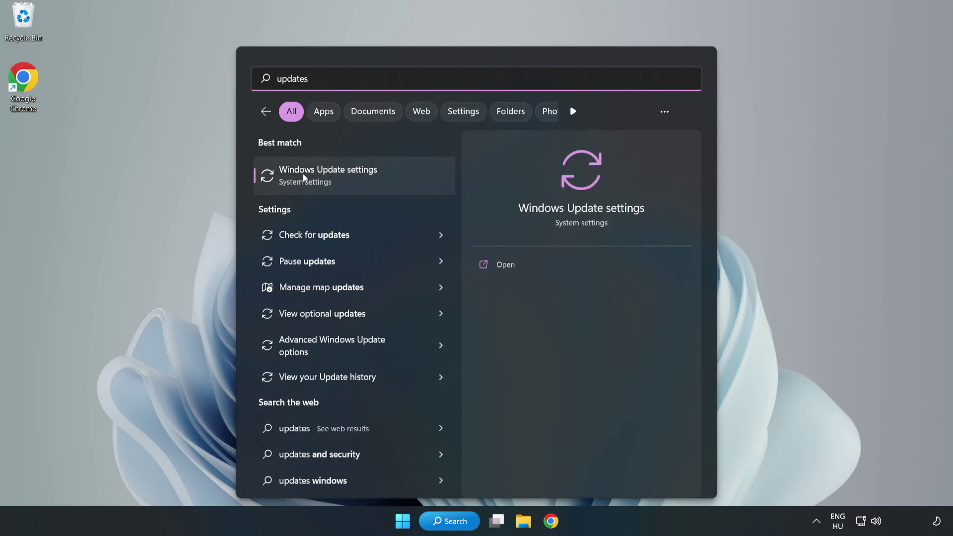
click(340, 178)
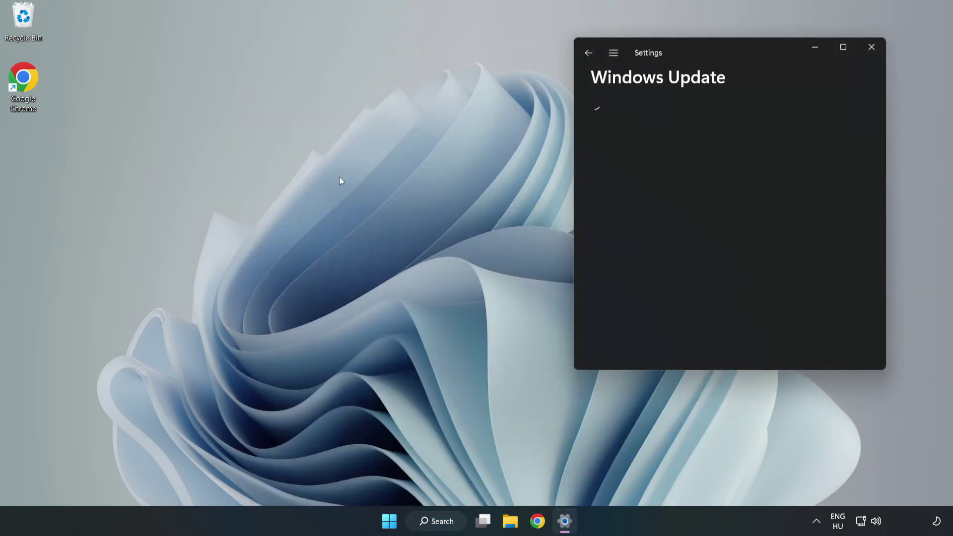
Maximize Settings, check for updates until the PC reports up to date, then close Settings
click(843, 47)
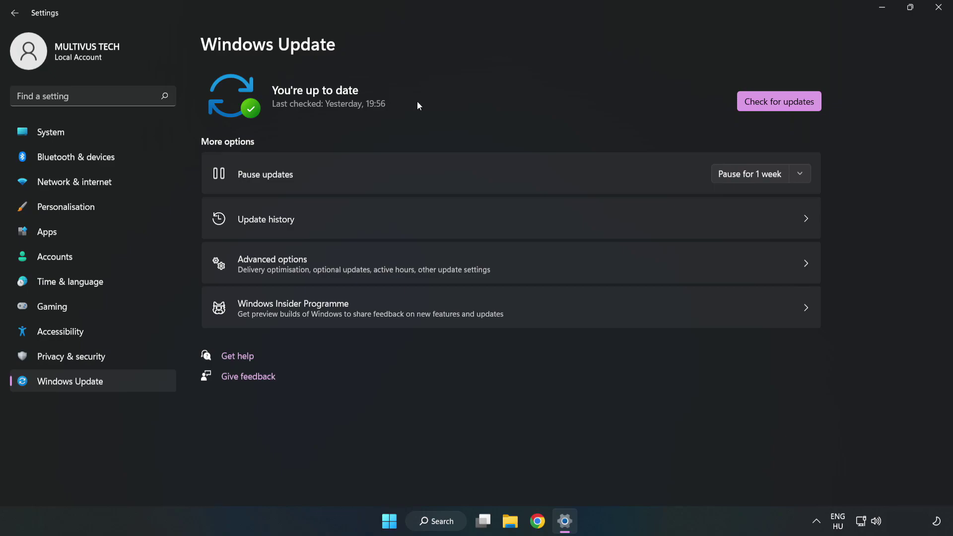
click(783, 103)
click(940, 9)
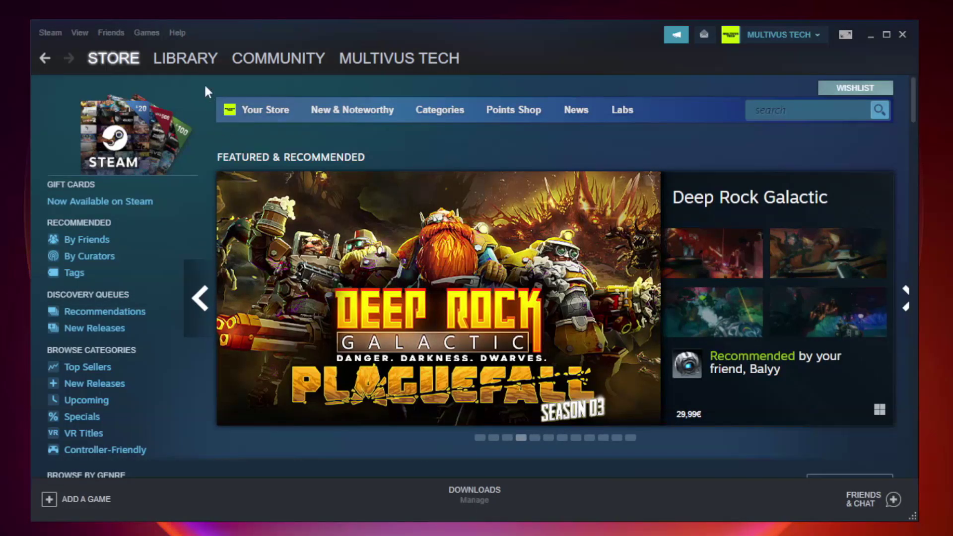
Switch Steam to the Library and open the context menu for Unturned under Favorites
mouse_move(202, 57)
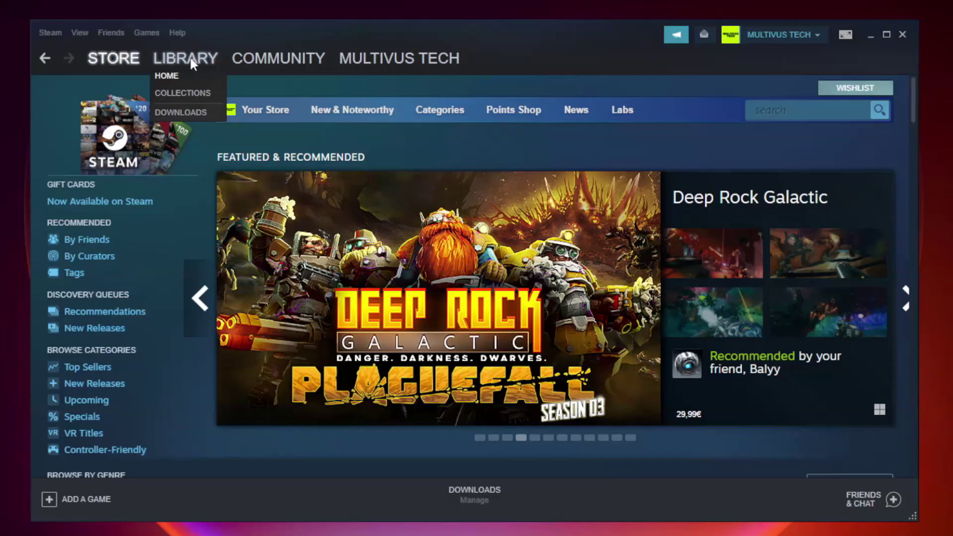
click(193, 63)
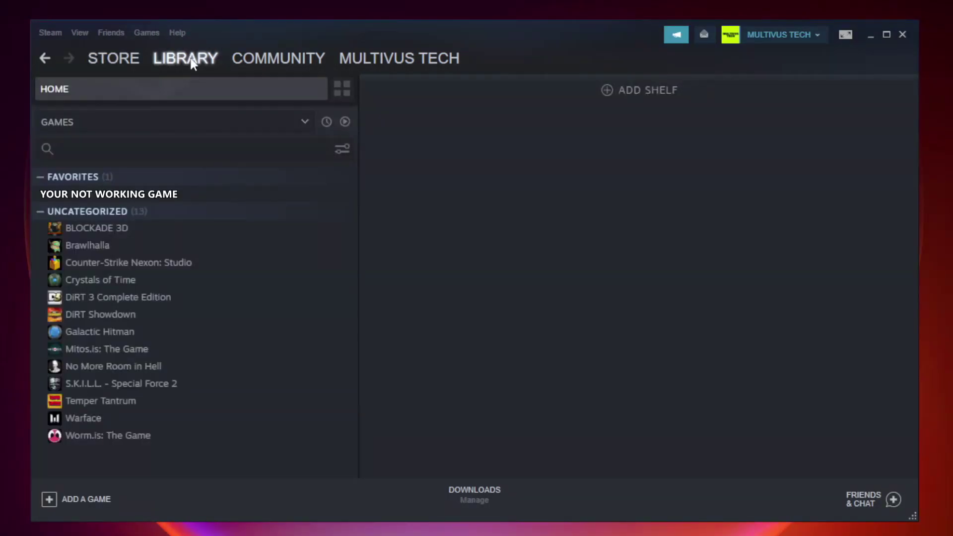
right_click(207, 199)
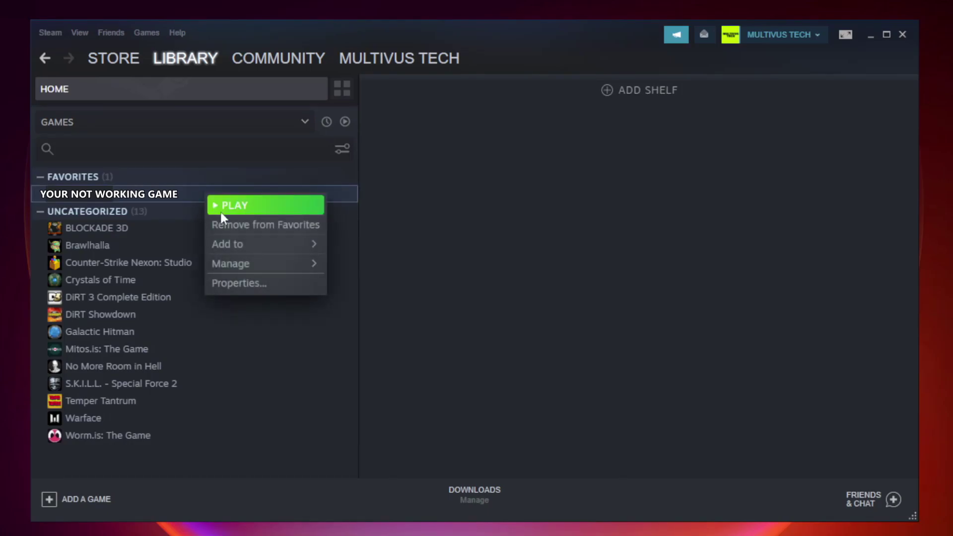
Open Unturned's Properties and verify its local game files until all 9192 validate
click(263, 286)
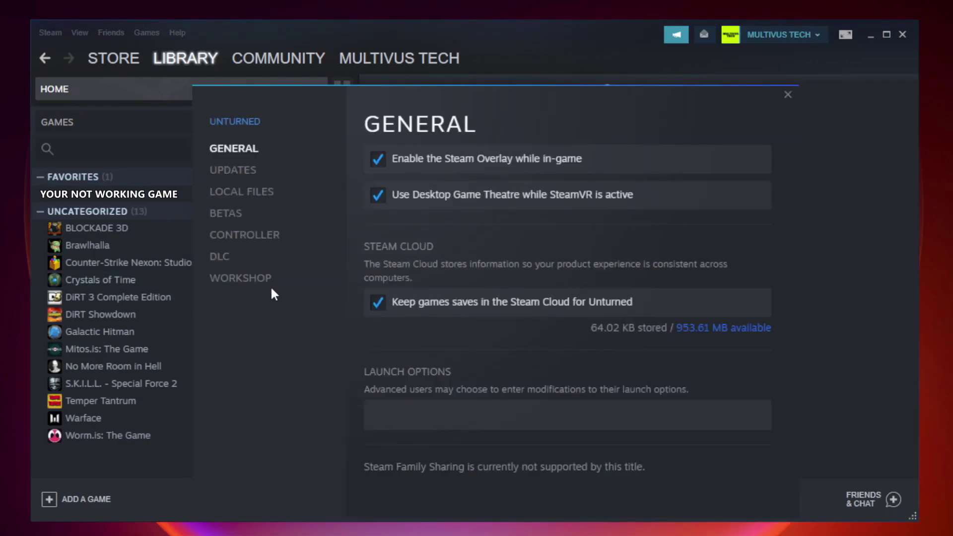
click(253, 198)
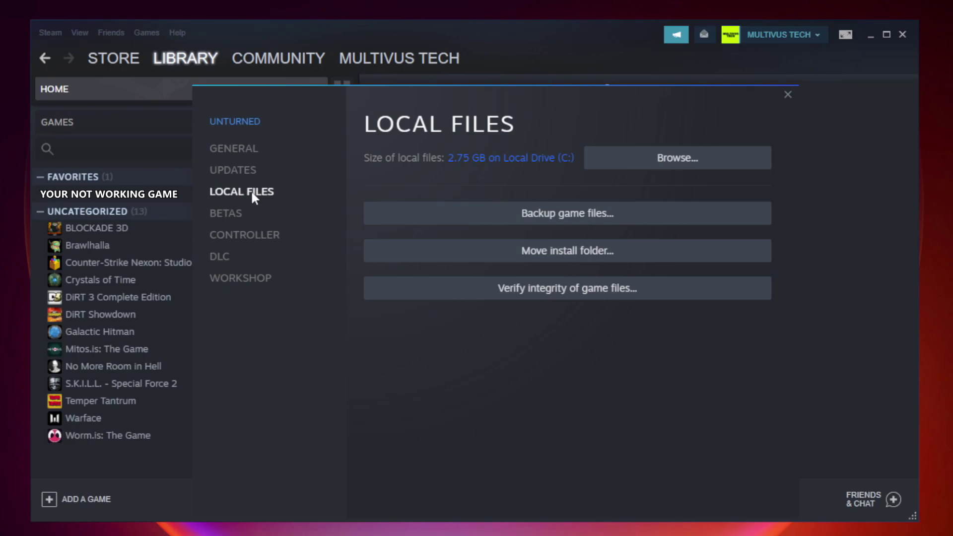
click(576, 297)
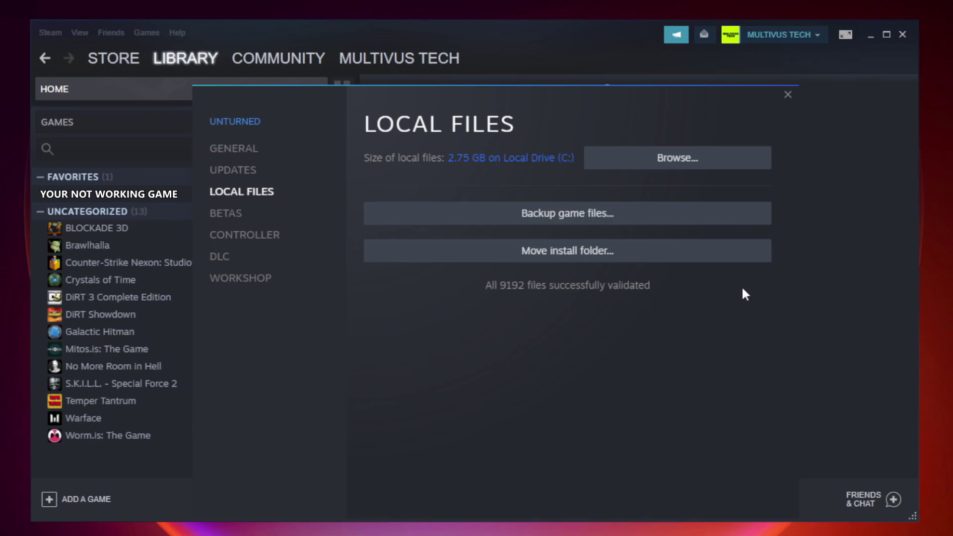
Open the game's install folder and bring up the game shortcut's Properties window
click(681, 169)
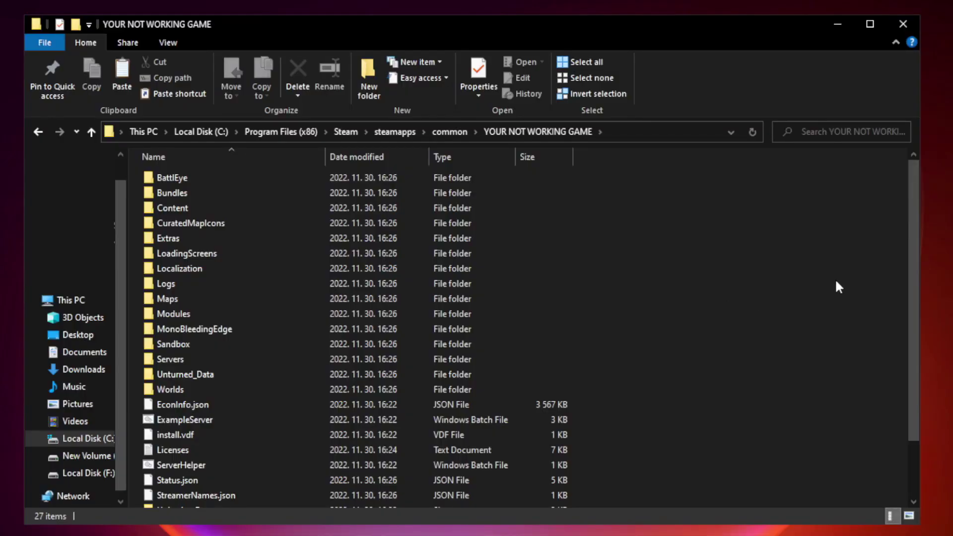
drag(915, 260, 916, 348)
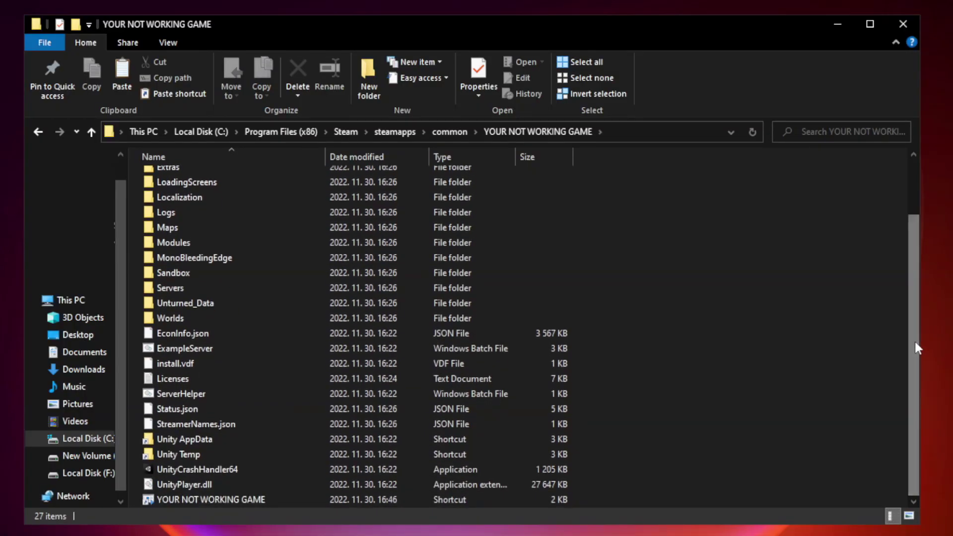
click(379, 499)
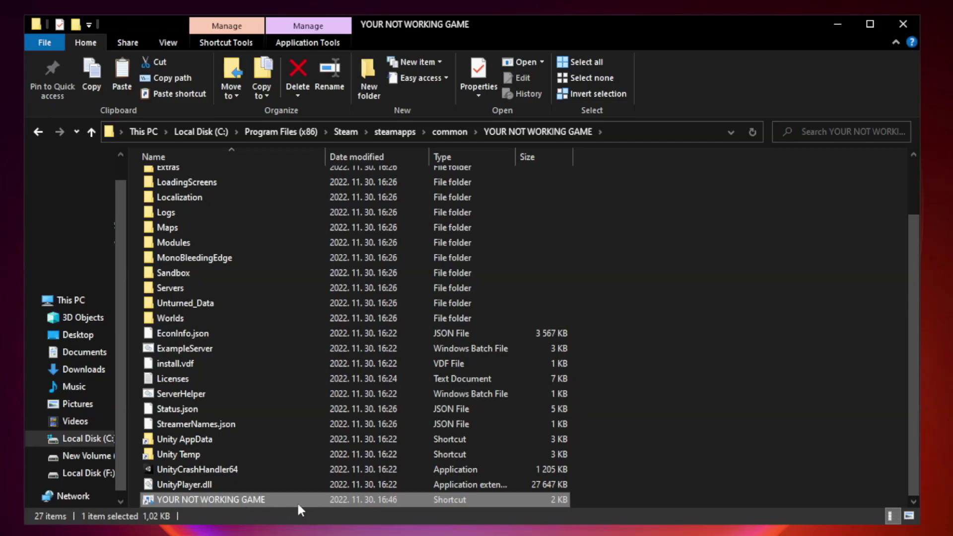
right_click(323, 499)
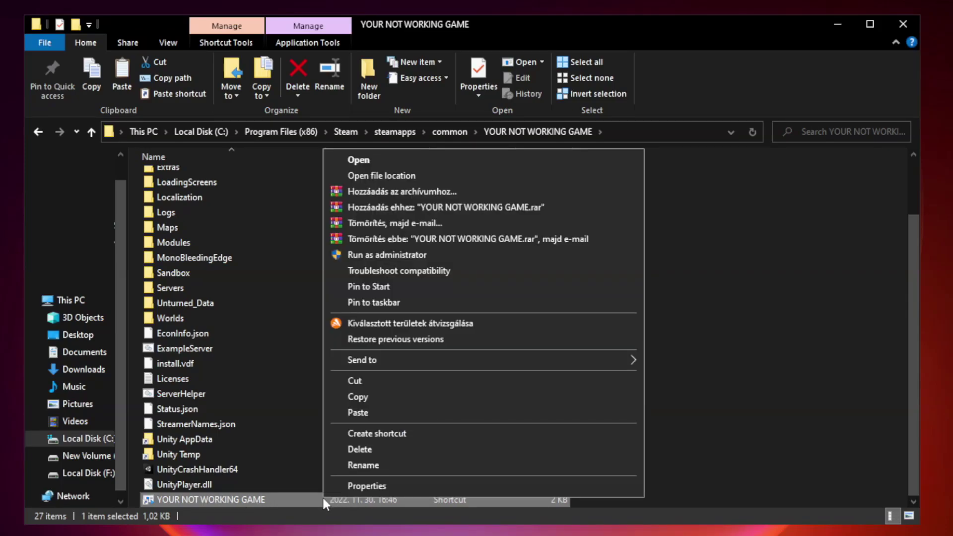
click(480, 486)
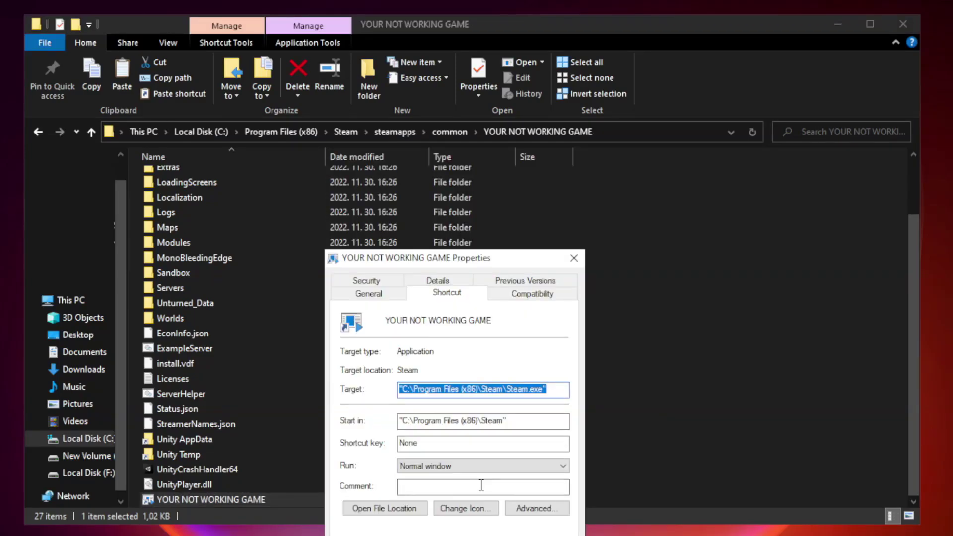
drag(474, 262, 472, 107)
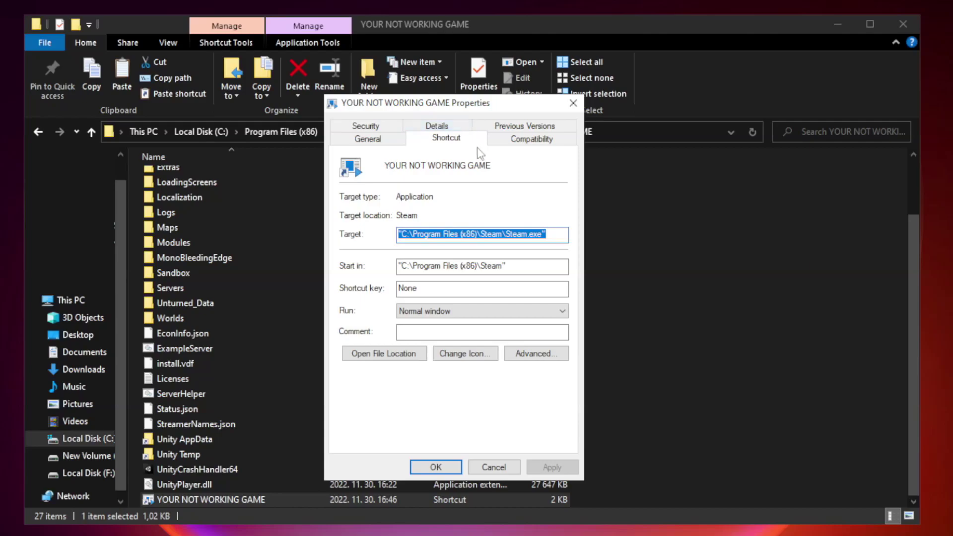
Set the shortcut to Windows 8 compatibility mode, disable fullscreen optimizations, run as administrator, and apply
click(529, 144)
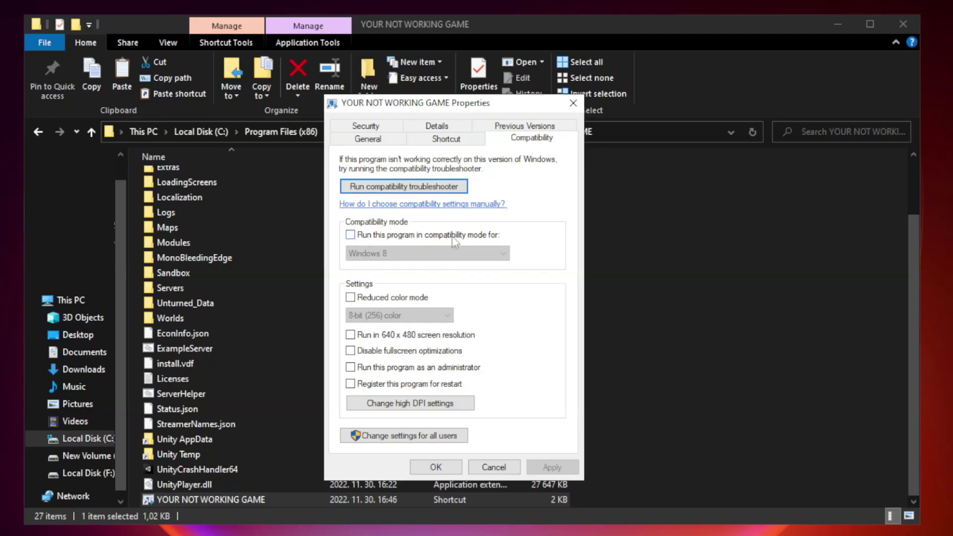
click(381, 240)
click(396, 253)
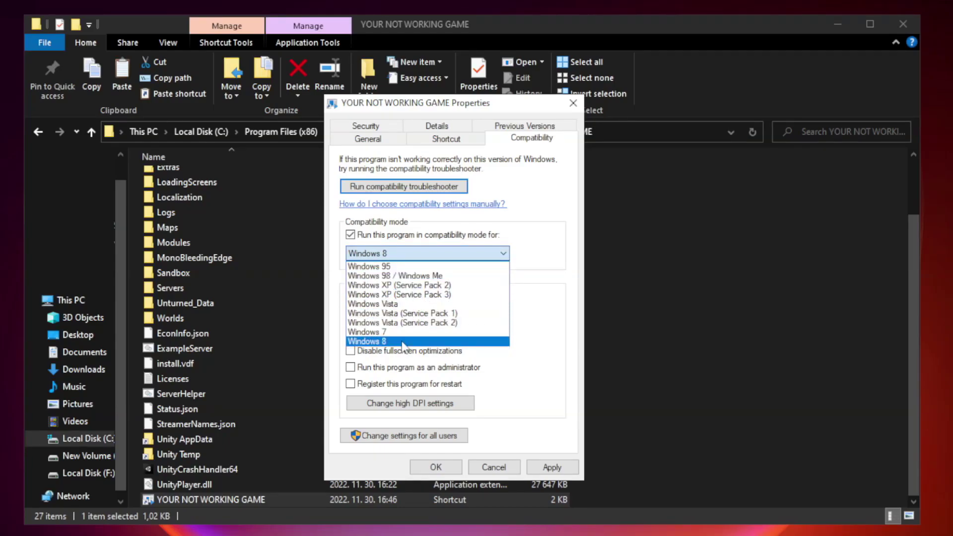
click(403, 342)
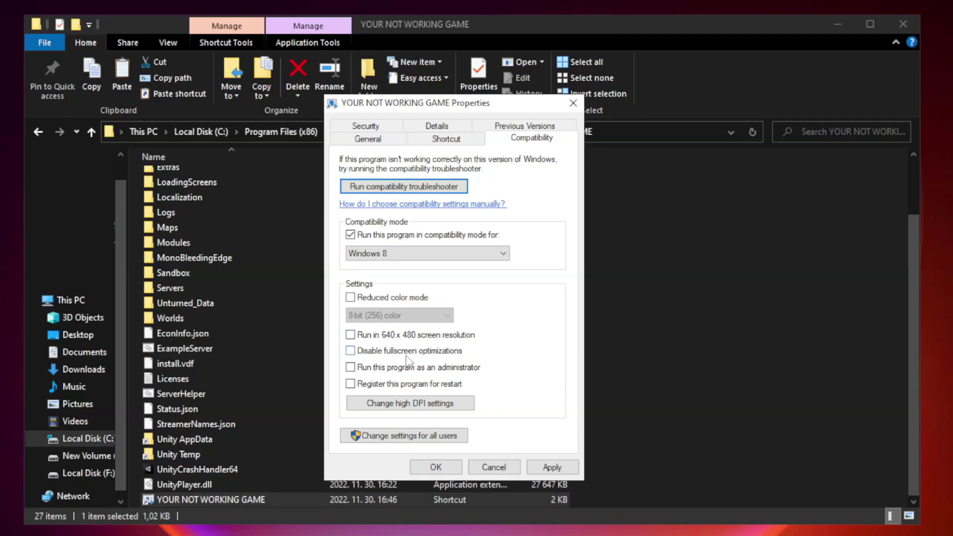
click(373, 355)
click(375, 371)
click(560, 471)
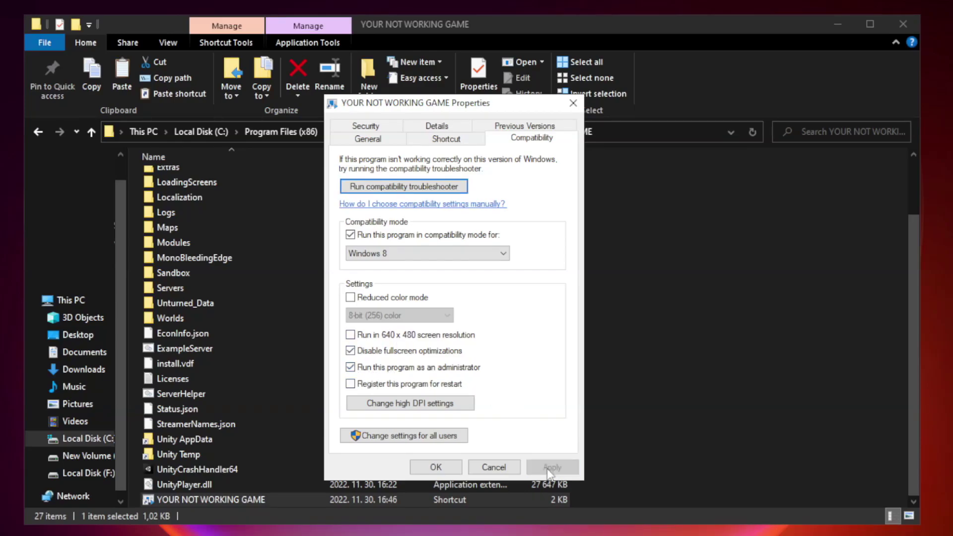
click(435, 467)
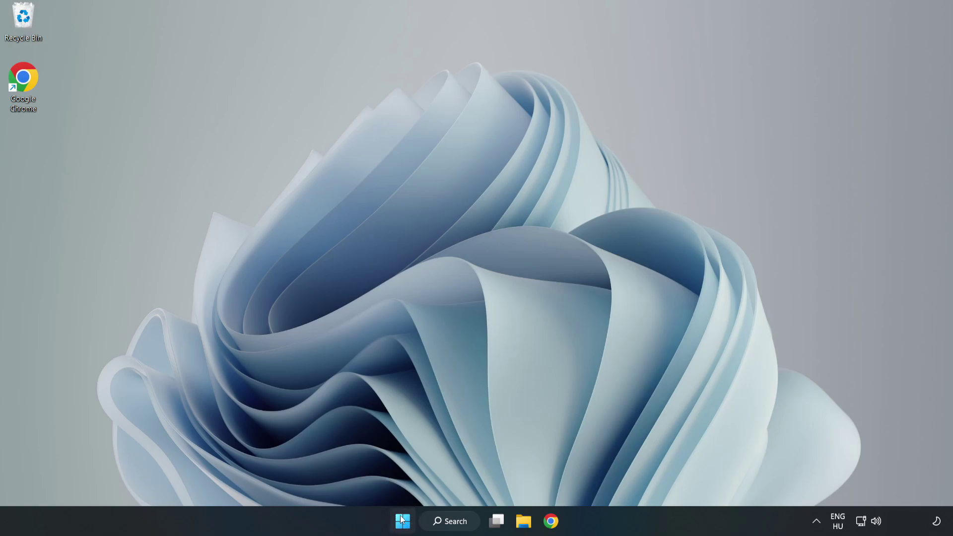
Launch Task Manager from the Start button's Win+X menu
right_click(405, 523)
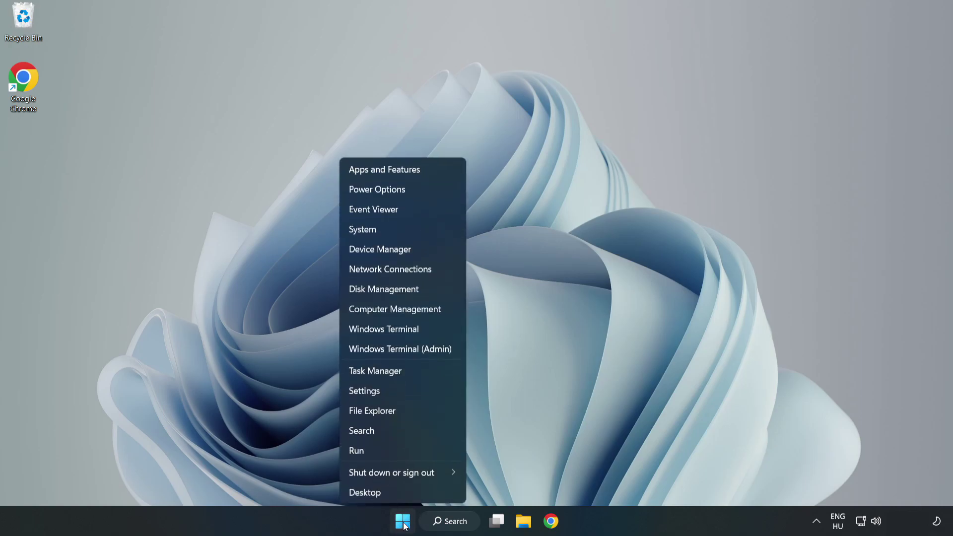
click(401, 373)
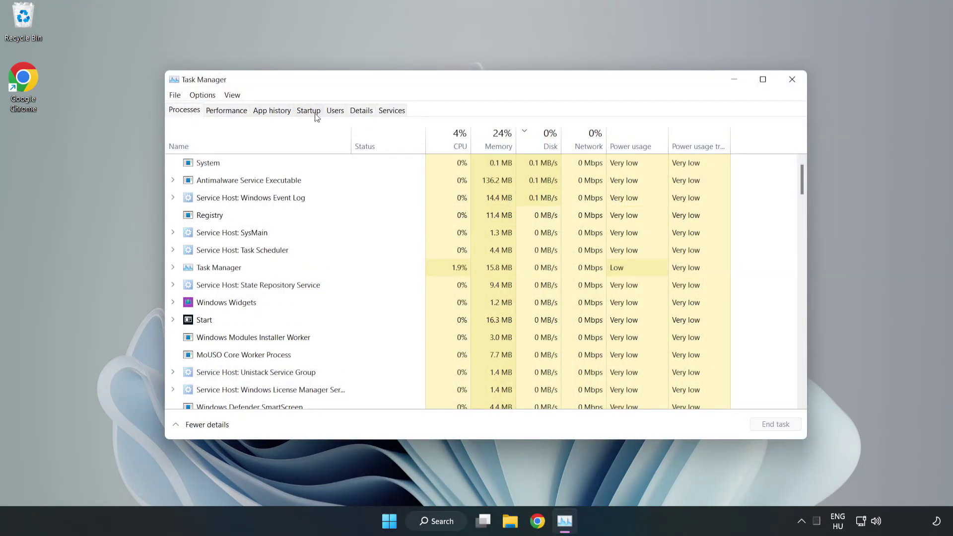
Disable Cortana and Microsoft Edge in the Startup apps list
click(309, 111)
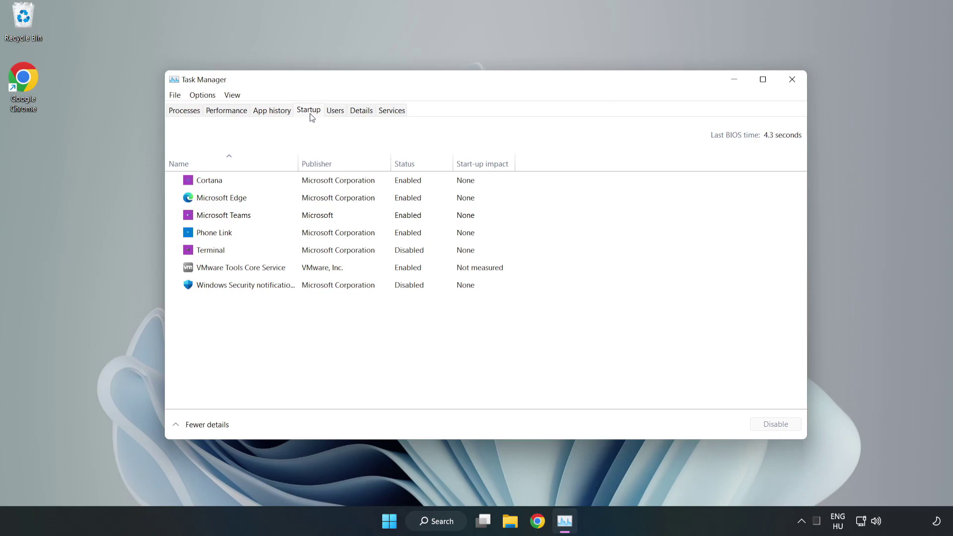
click(329, 187)
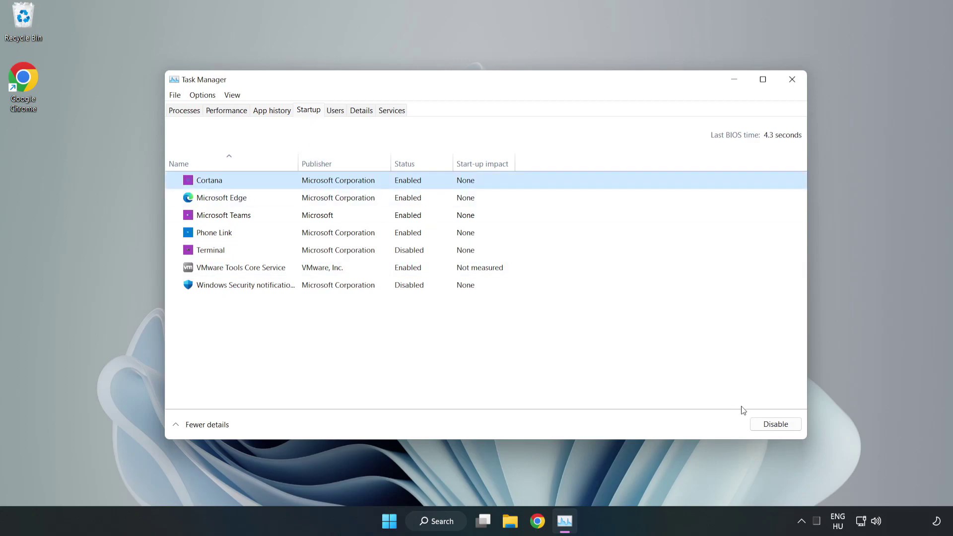
click(770, 425)
click(414, 197)
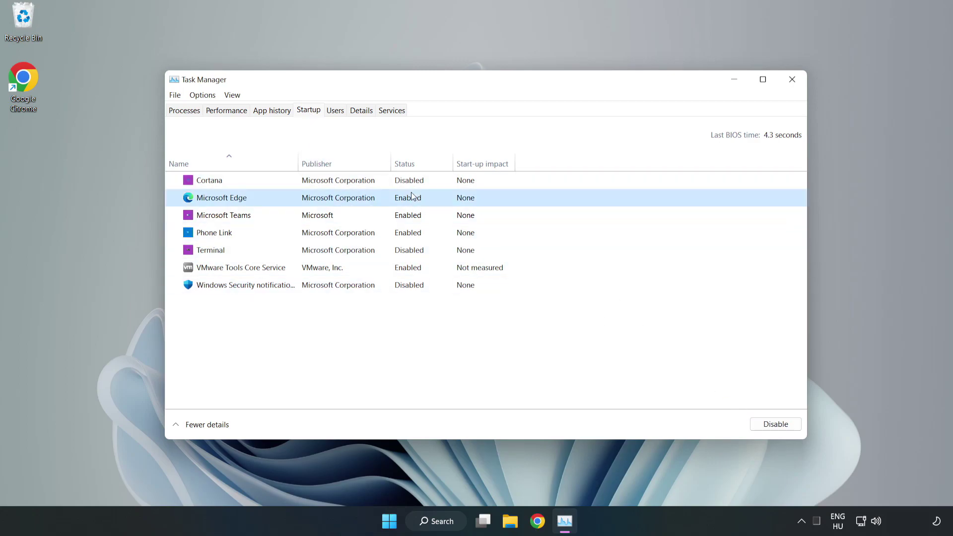
click(765, 422)
Disable Microsoft Teams and Phone Link at startup, then close Task Manager
click(328, 219)
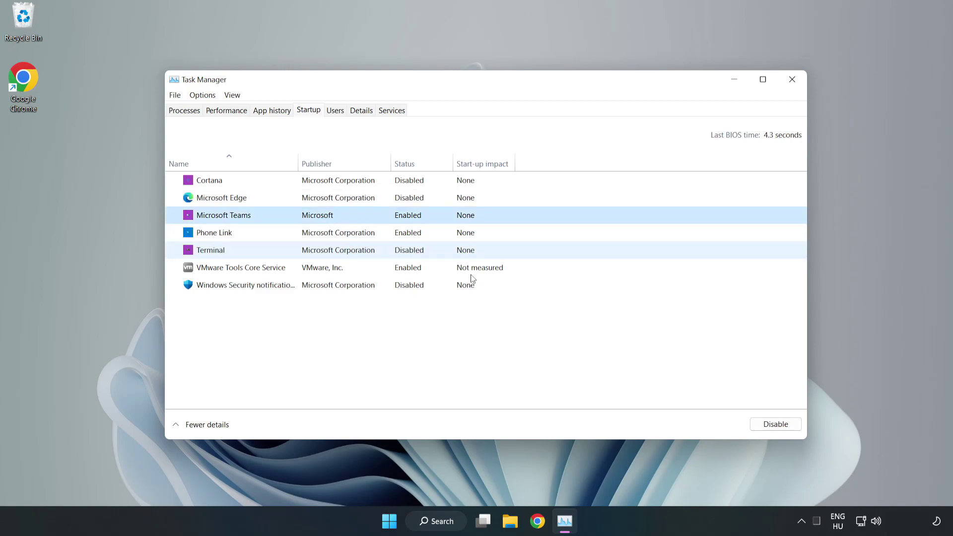
click(770, 426)
click(317, 233)
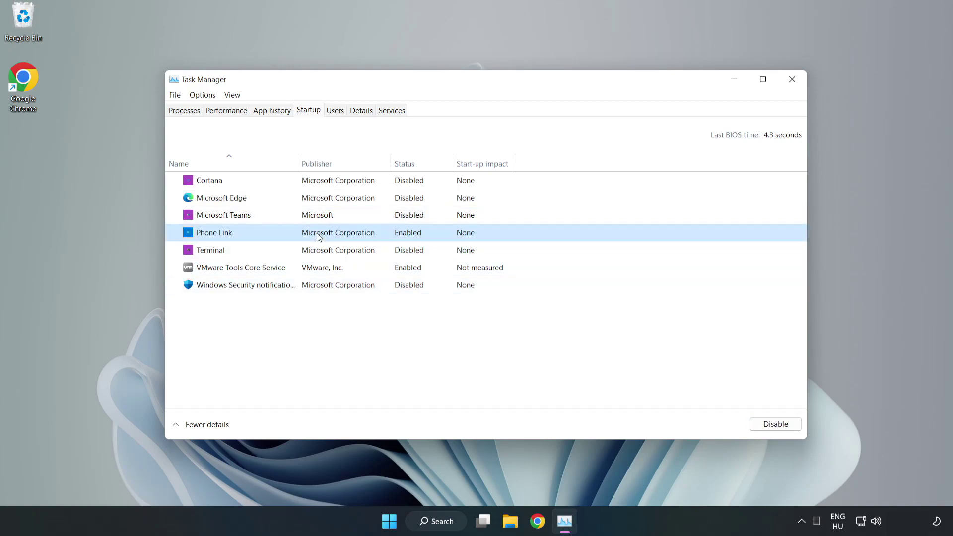
click(768, 425)
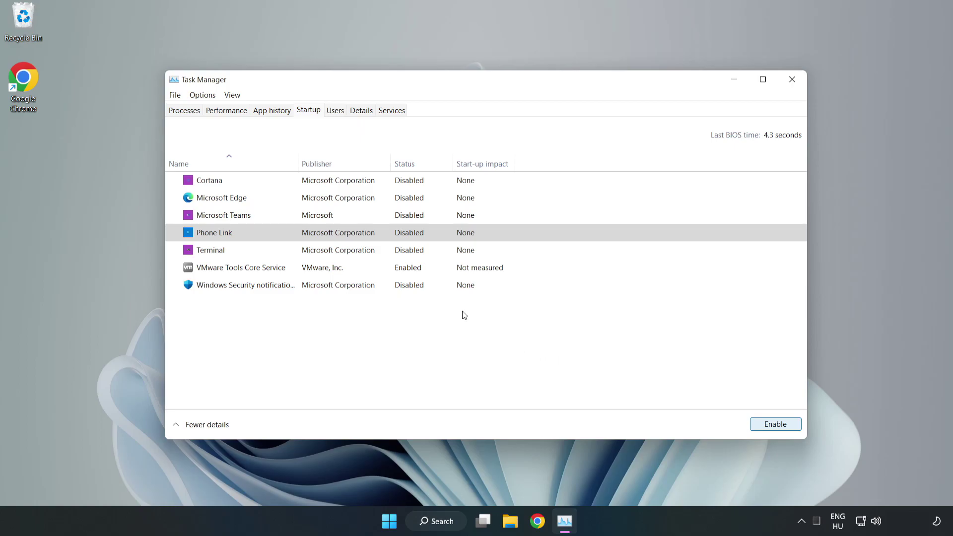
click(793, 82)
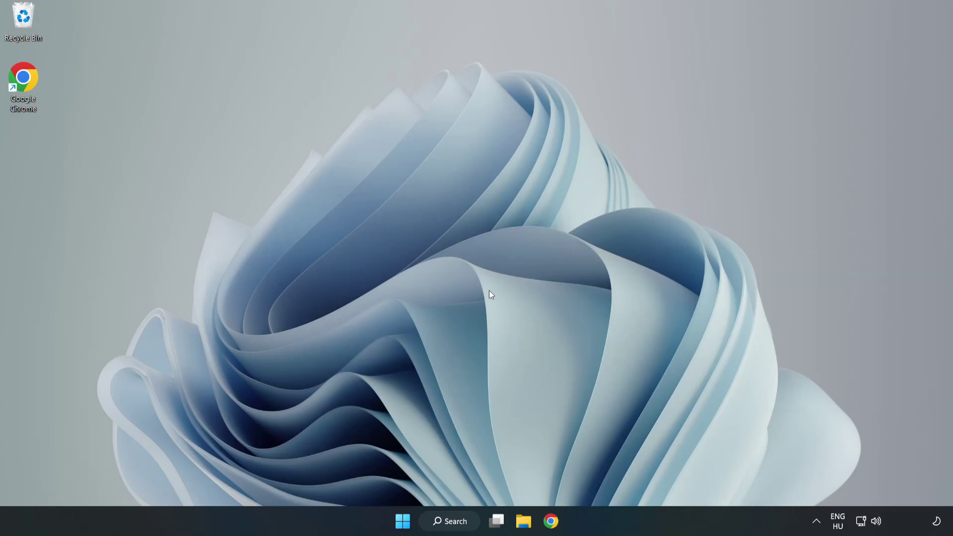
Download dxwebsetup.exe from the DirectX End-User Runtime page in Chrome and run it
click(550, 526)
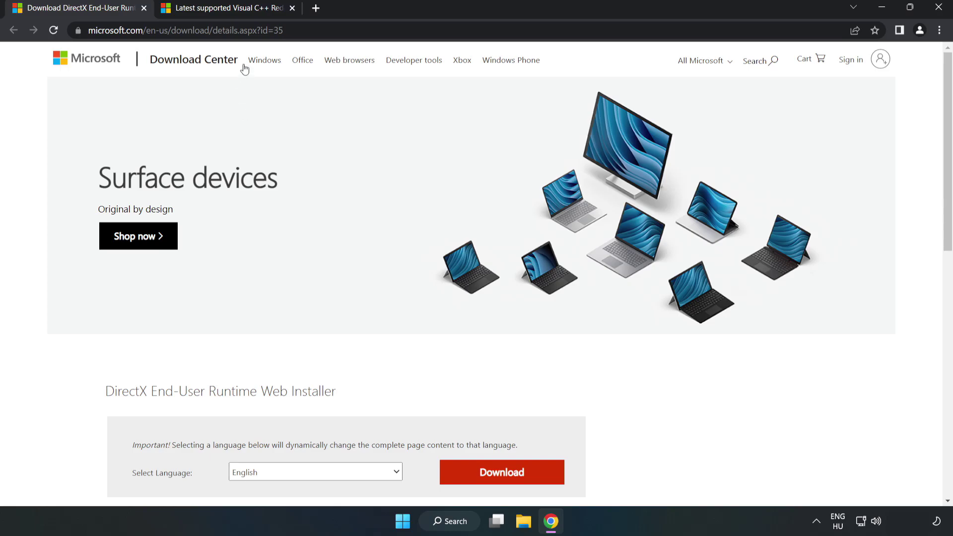
click(101, 30)
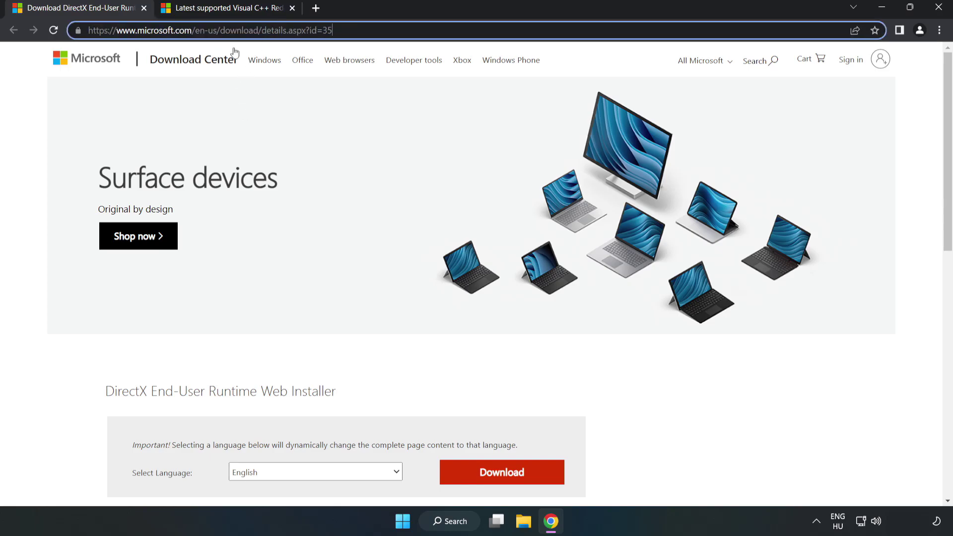
click(40, 113)
scroll(40, 114, down, 3)
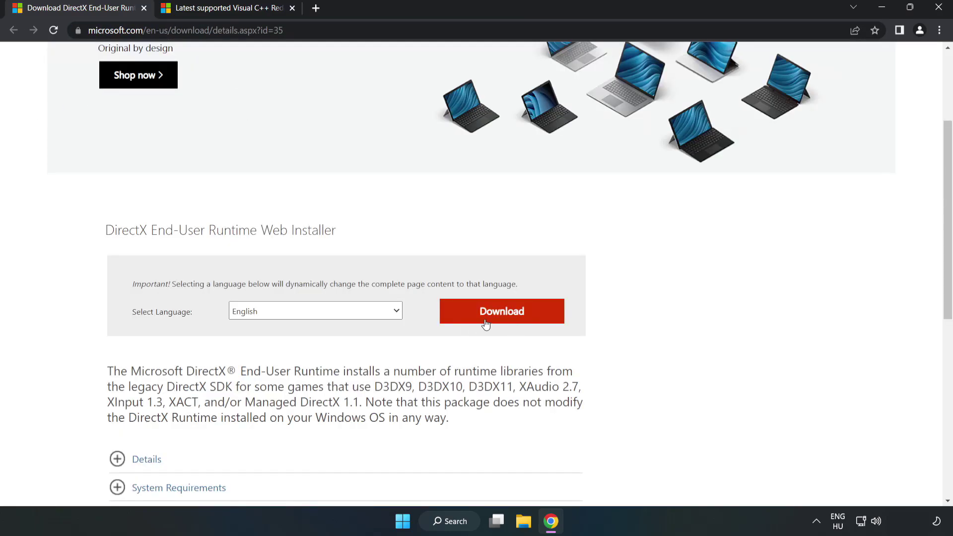
click(507, 320)
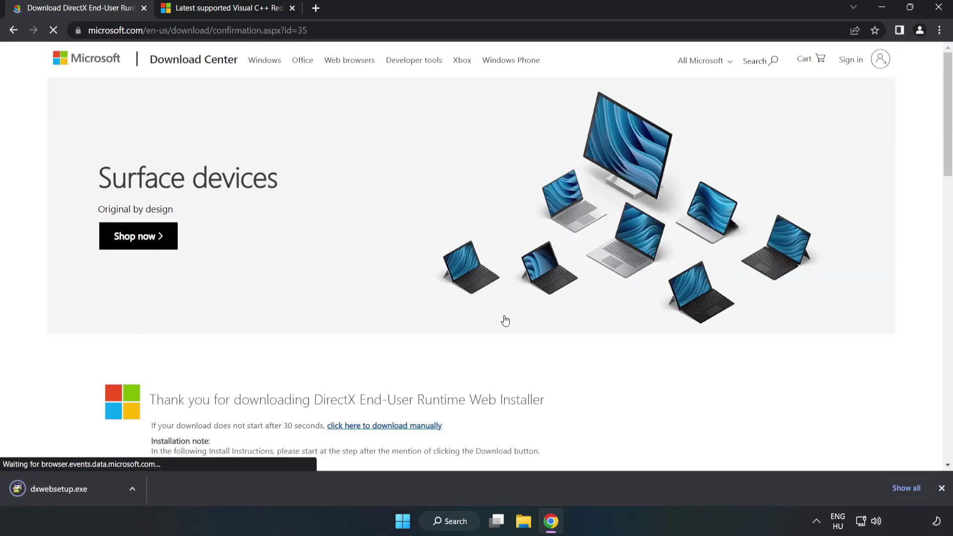
click(70, 489)
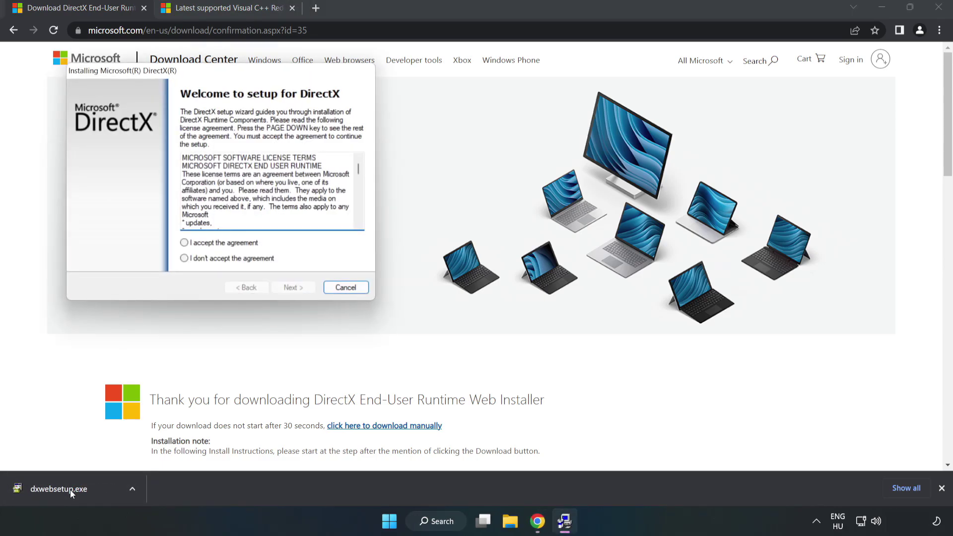
Center the DirectX Setup window and accept the licence agreement
drag(217, 77, 465, 160)
drag(606, 253, 598, 303)
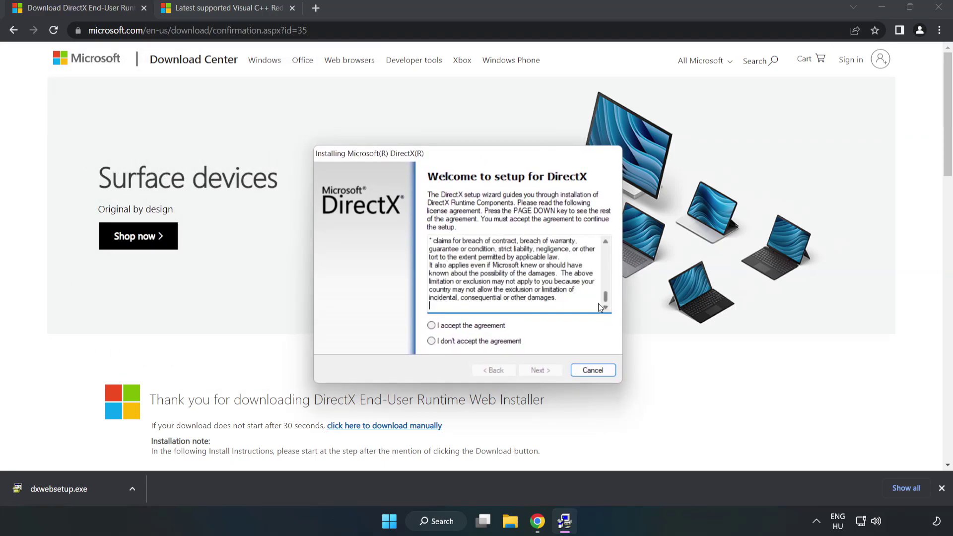
click(439, 327)
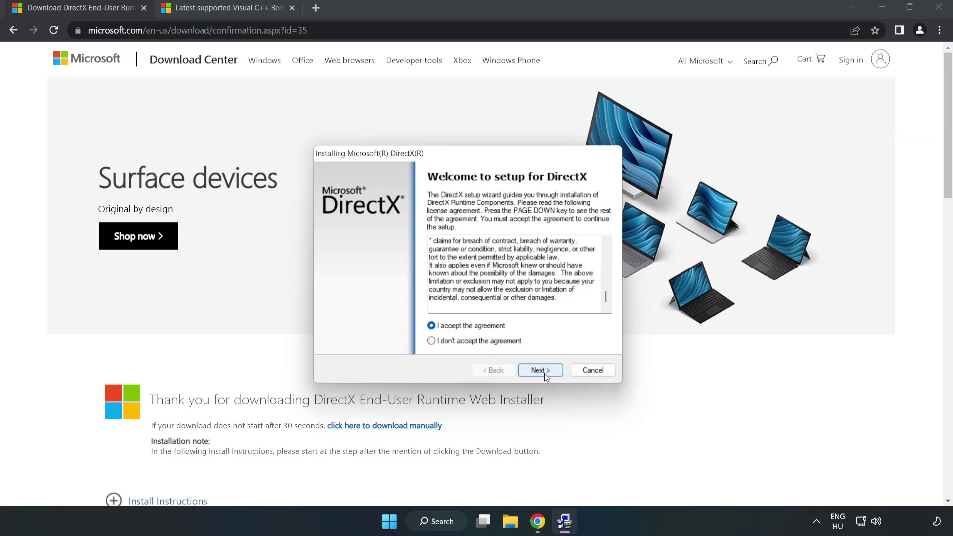
click(544, 374)
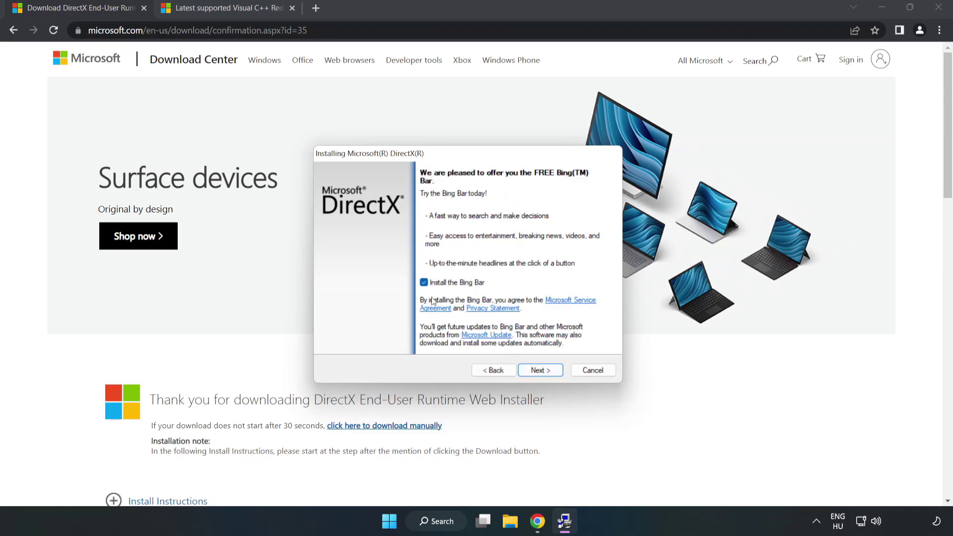
Decline the Bing Bar and run the DirectX installation through to Finish
click(425, 284)
click(548, 372)
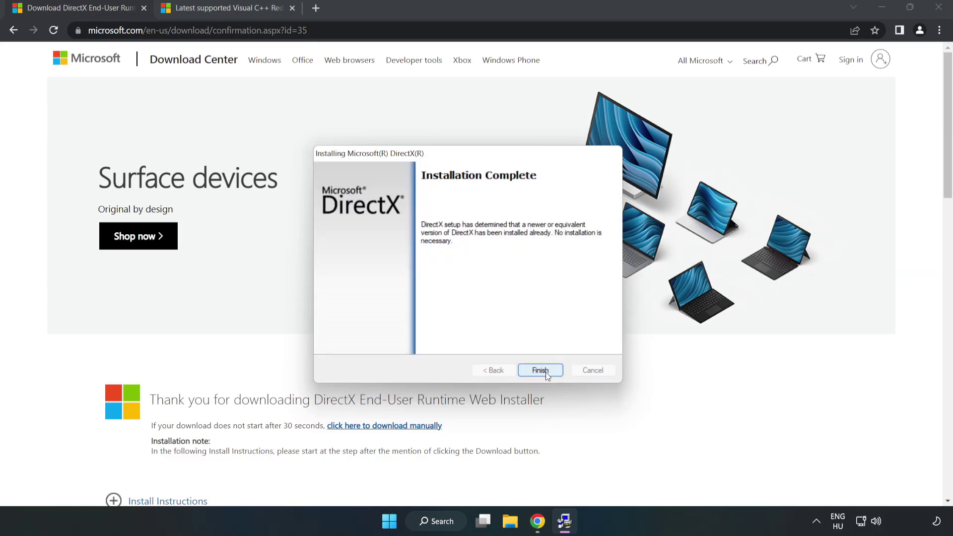
click(540, 370)
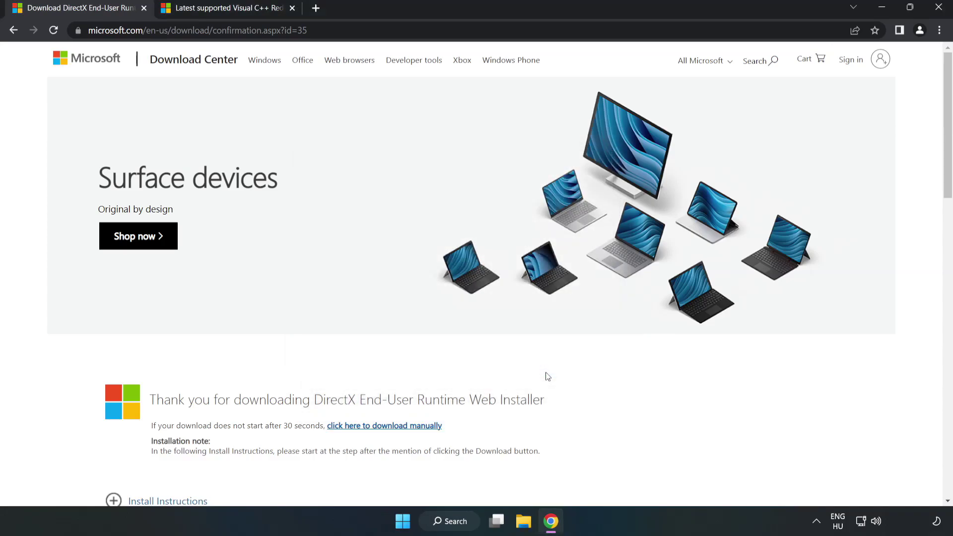
Close the DirectX download tab and bring up the Visual Studio 2015–2022 redistributable table
click(143, 12)
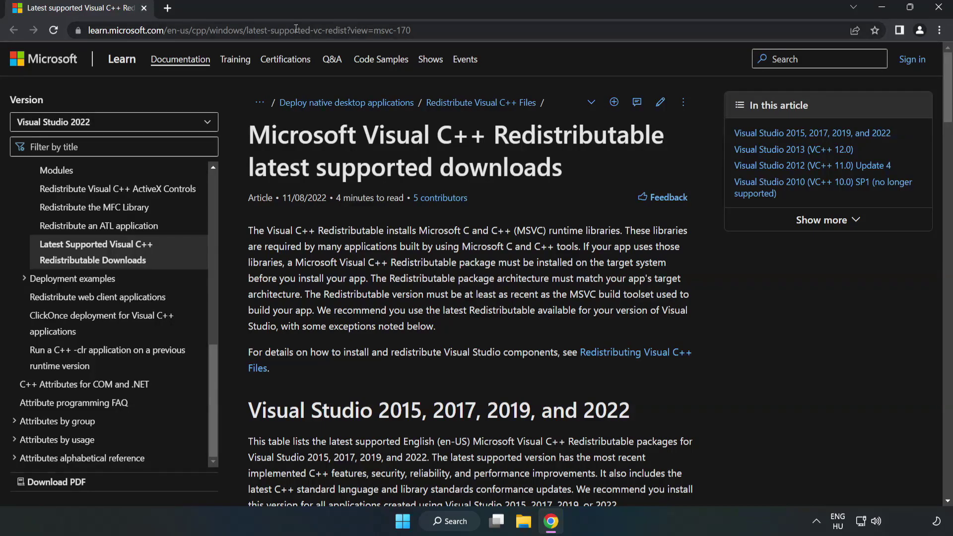
click(434, 29)
mouse_move(434, 30)
mouse_down()
mouse_move(89, 30)
mouse_move(427, 30)
mouse_up()
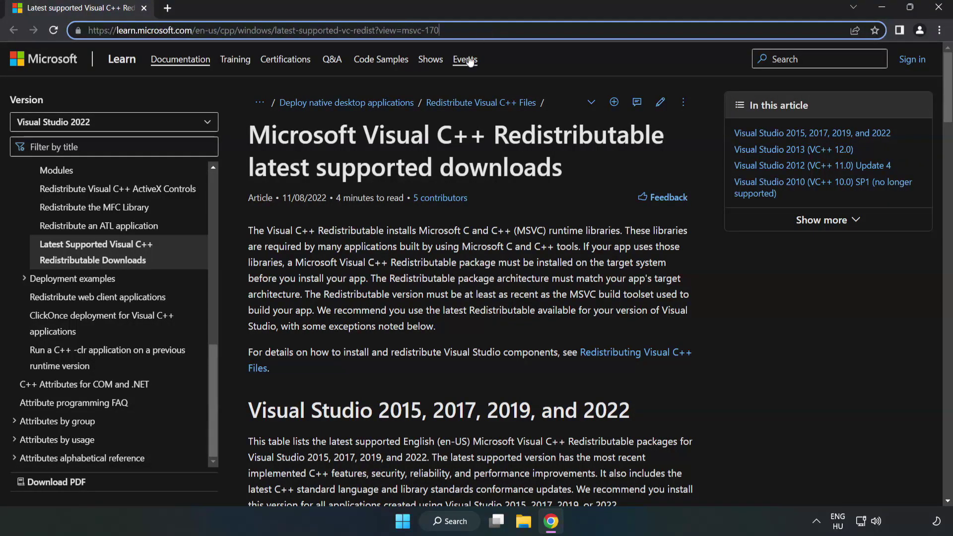
click(379, 178)
scroll(380, 178, down, 6)
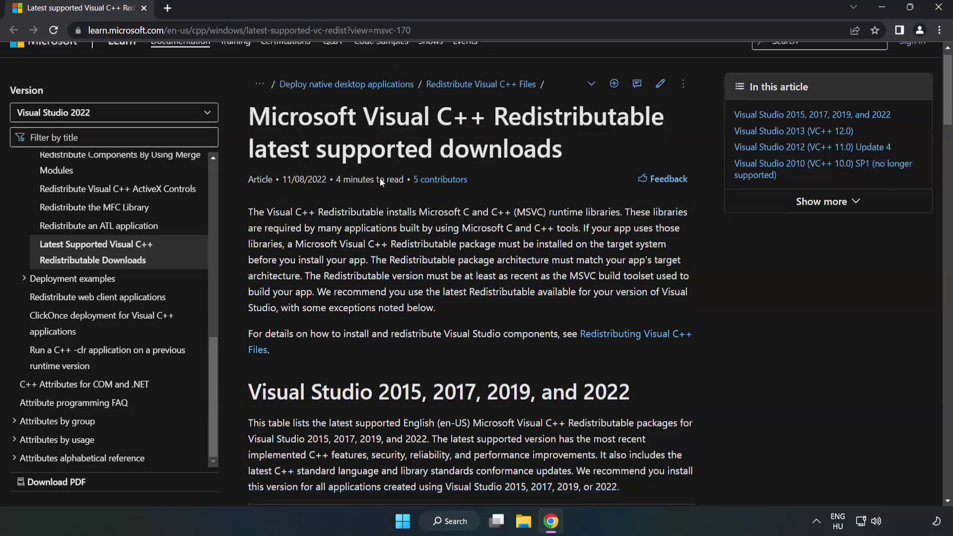
scroll(384, 187, down, 1)
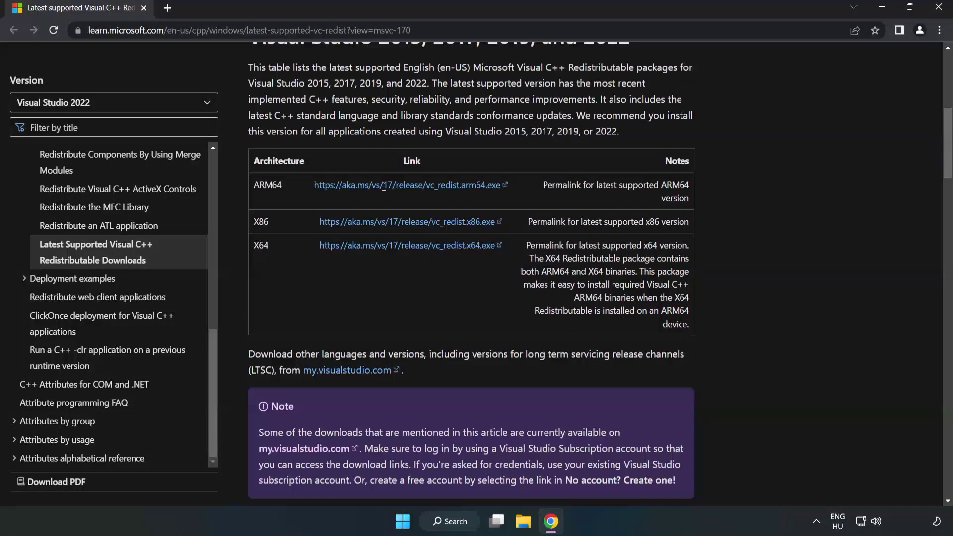
scroll(384, 187, up, 1)
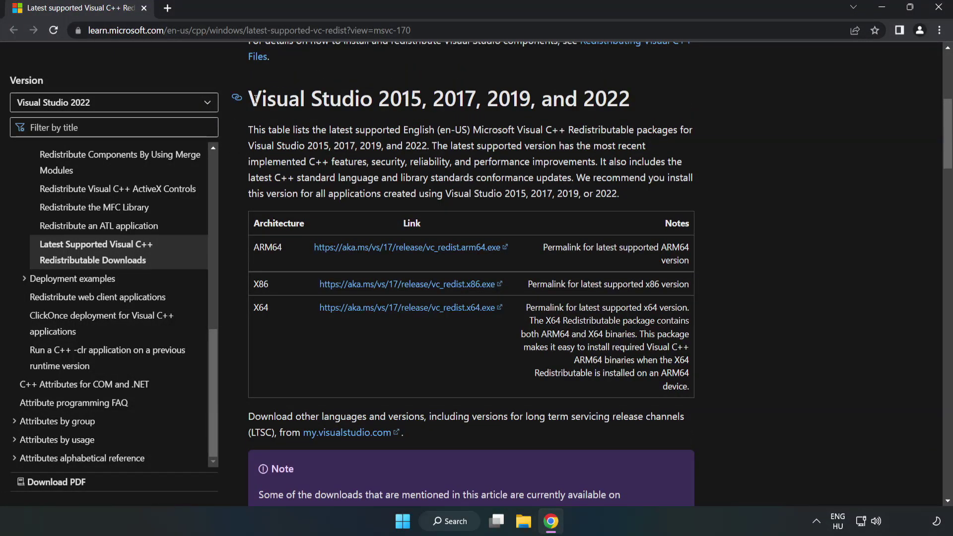
drag(255, 97, 630, 102)
click(591, 125)
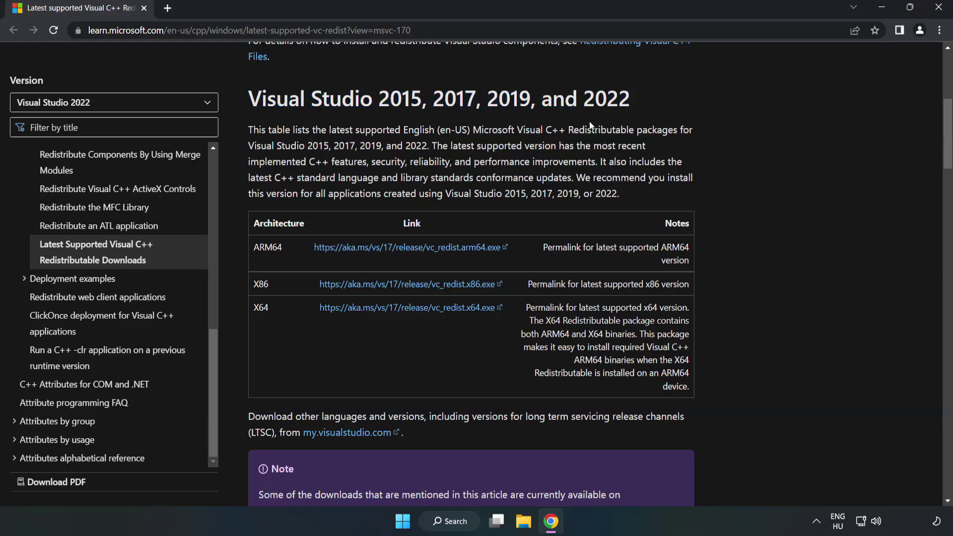
Download the ARM64, x86 and x64 vc_redist installers
click(385, 248)
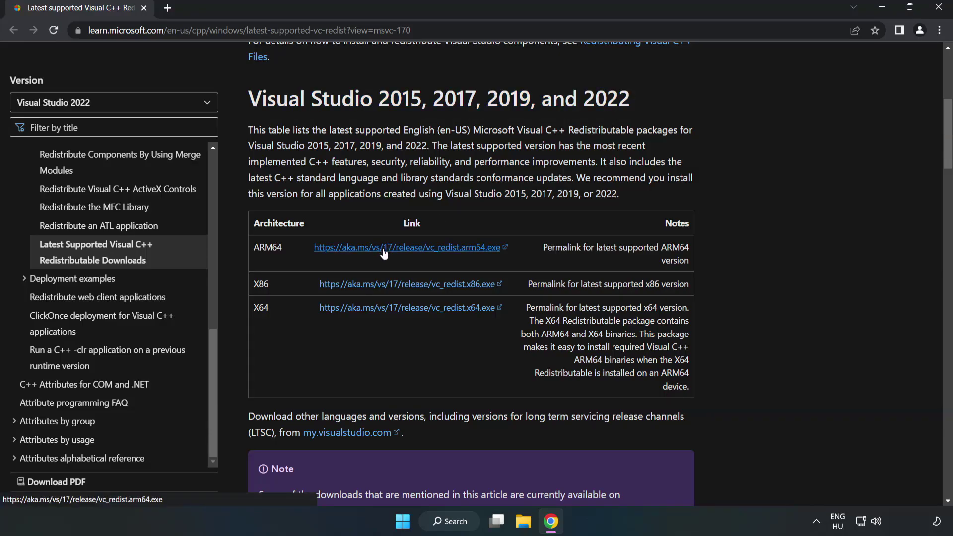
click(388, 293)
click(400, 309)
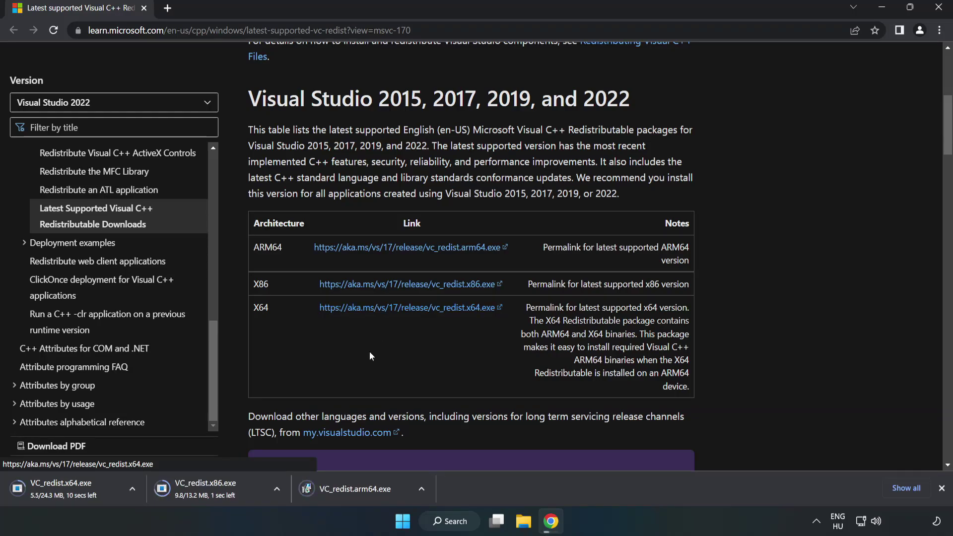
click(363, 489)
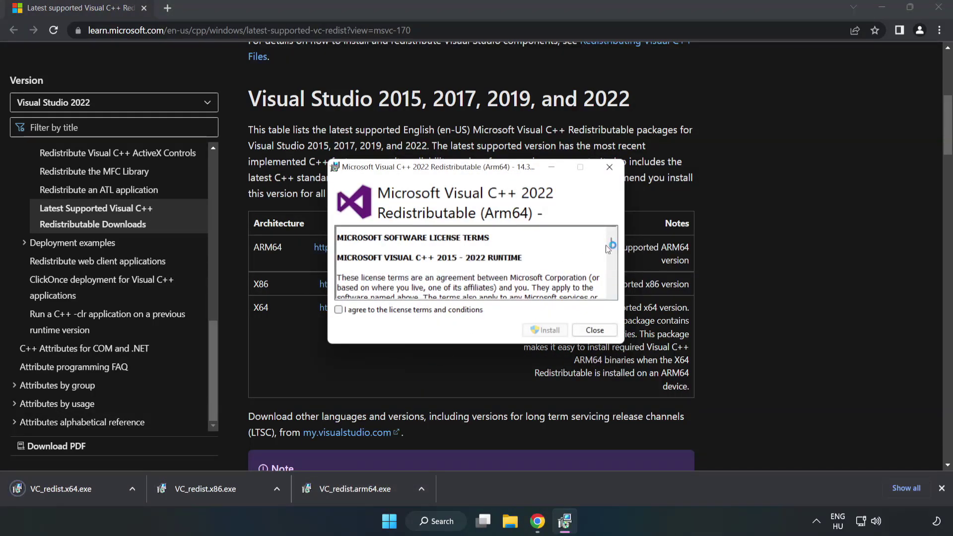
scroll(611, 243, down, 10)
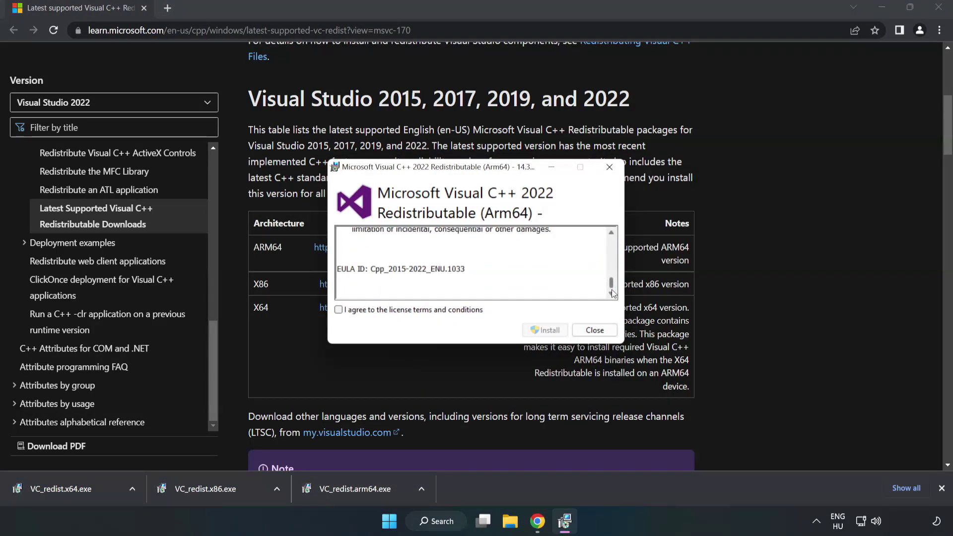
click(340, 310)
click(548, 331)
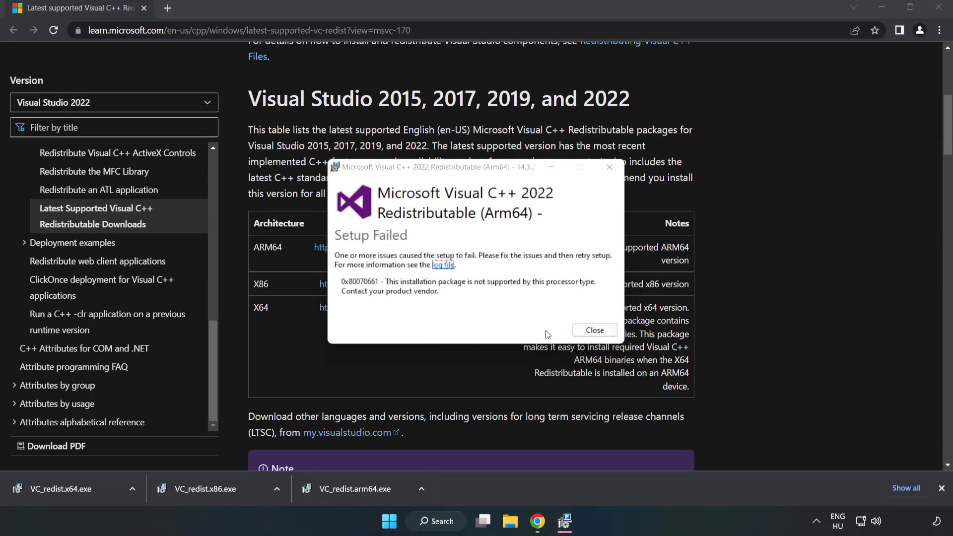
click(594, 330)
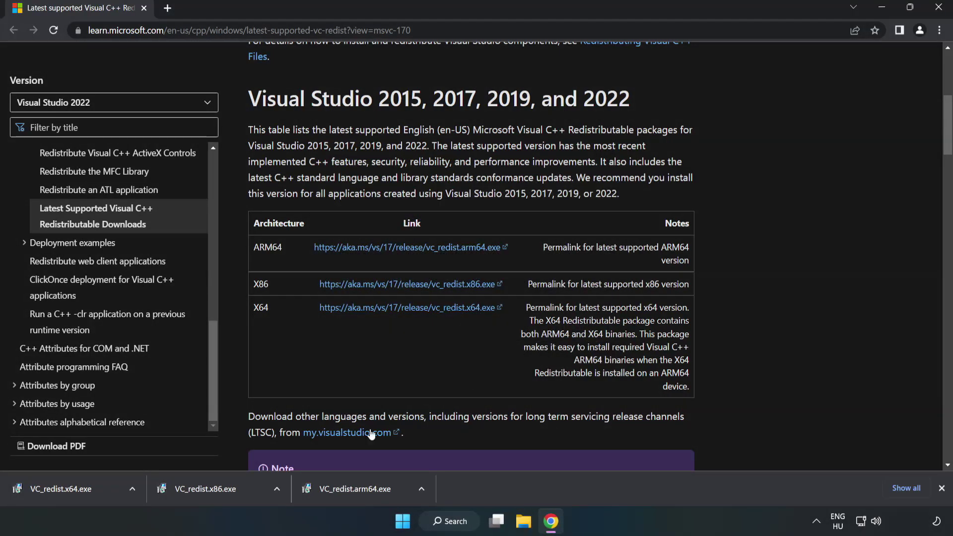
Install the x86 Visual C++ Redistributable 14.34.31931 from VC_redist.x86.exe
click(211, 489)
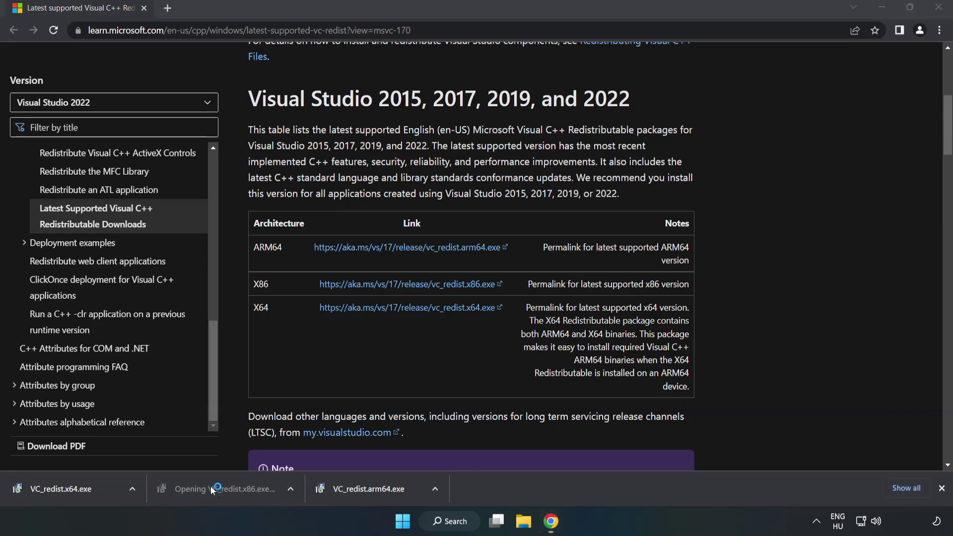
drag(611, 243, 611, 296)
click(338, 309)
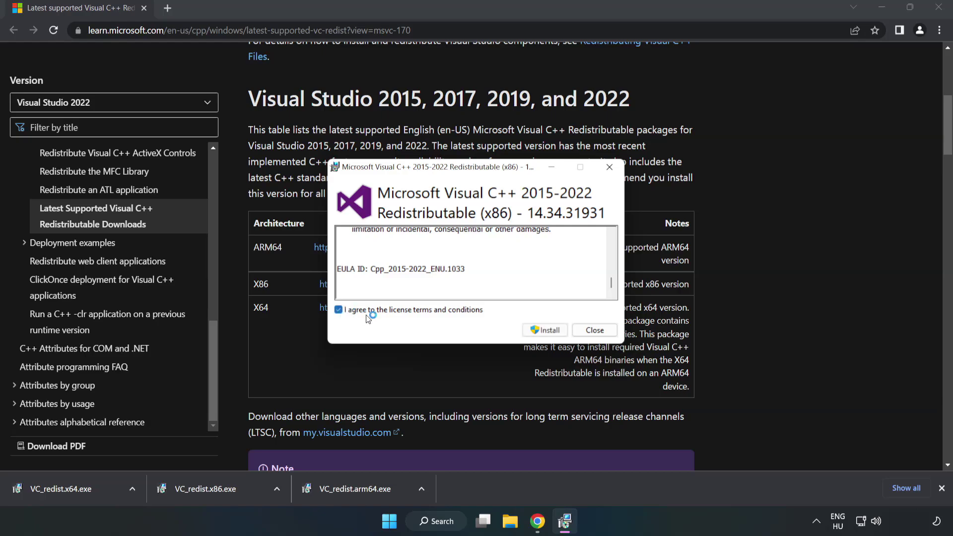
click(541, 330)
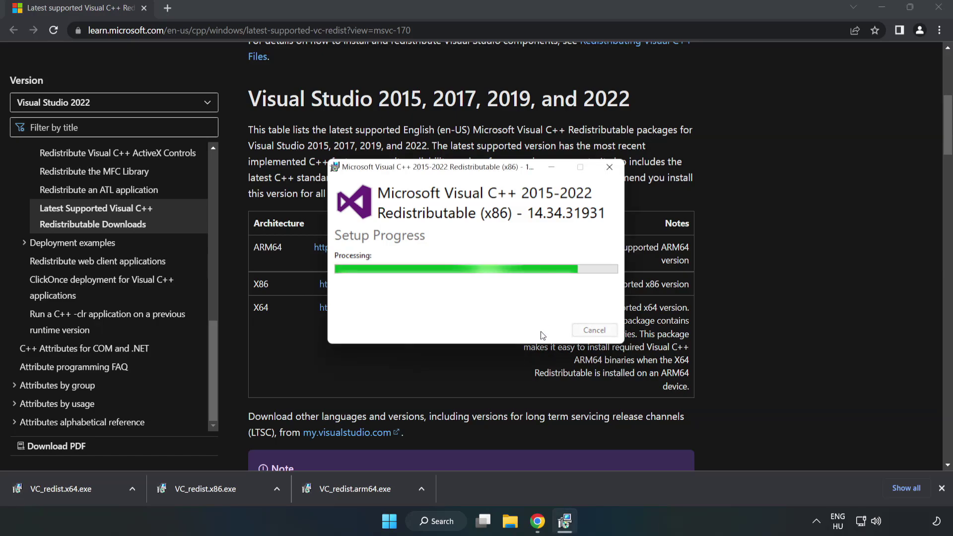
click(600, 331)
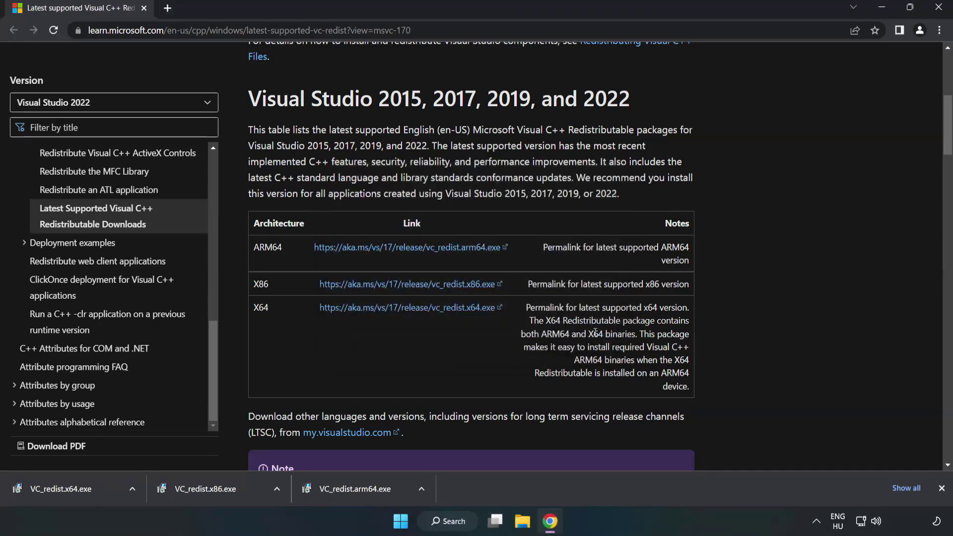
Install the x64 Visual C++ Redistributable 14.34.31931 from VC_redist.x64.exe
click(52, 486)
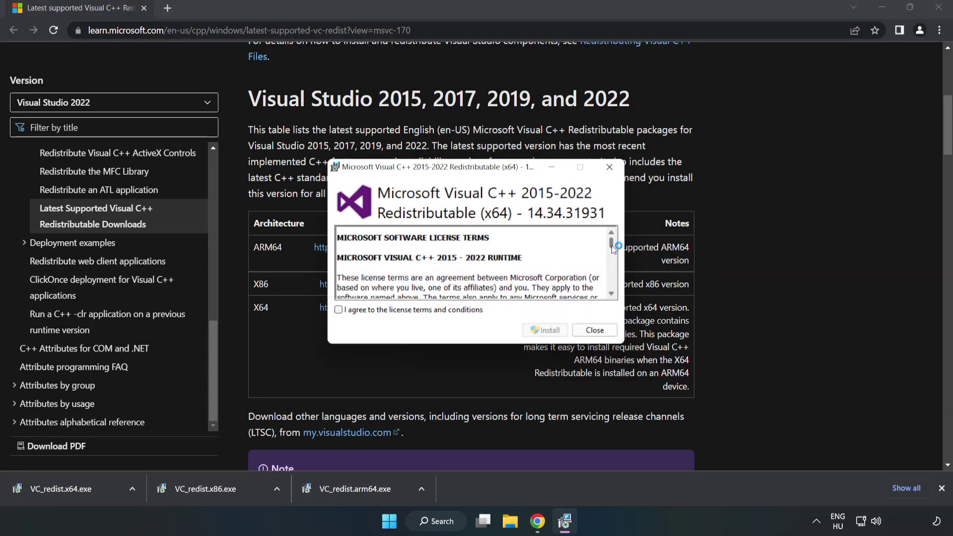
drag(612, 245, 613, 289)
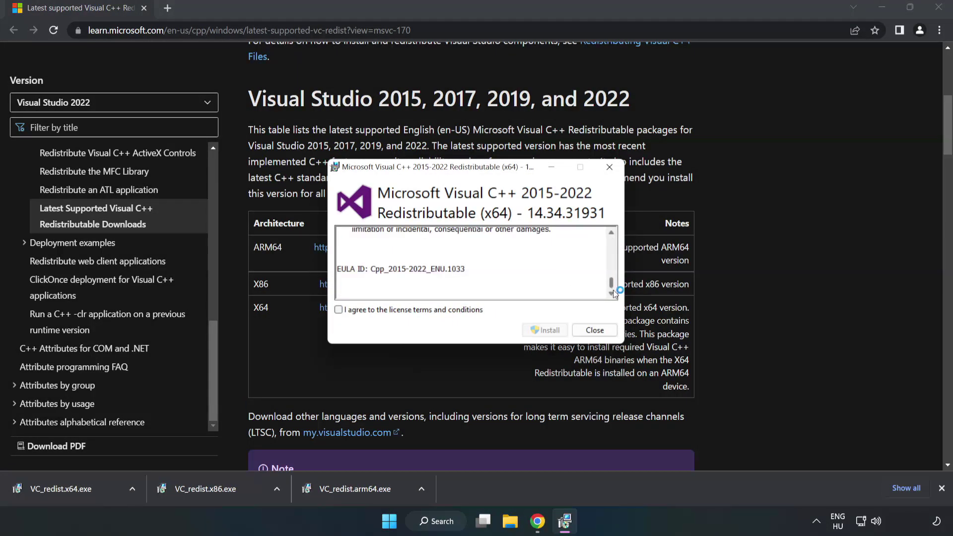
click(339, 310)
click(548, 328)
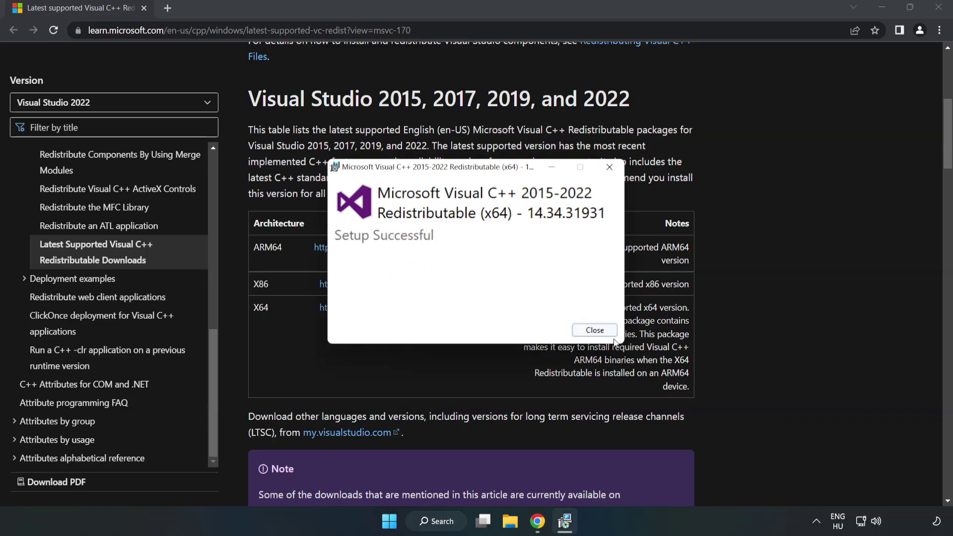
click(599, 334)
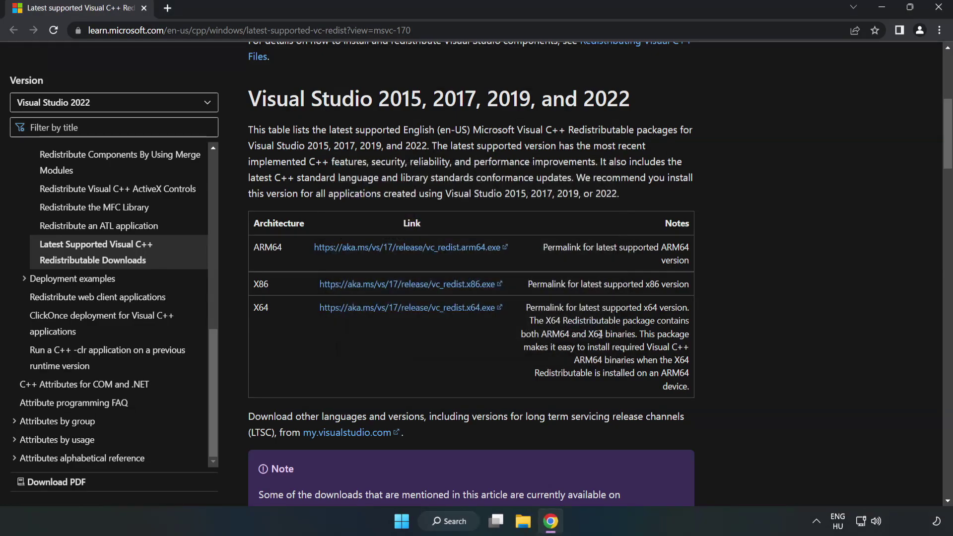
Close Chrome and run Command Prompt as administrator from a 'cmd' search
click(939, 8)
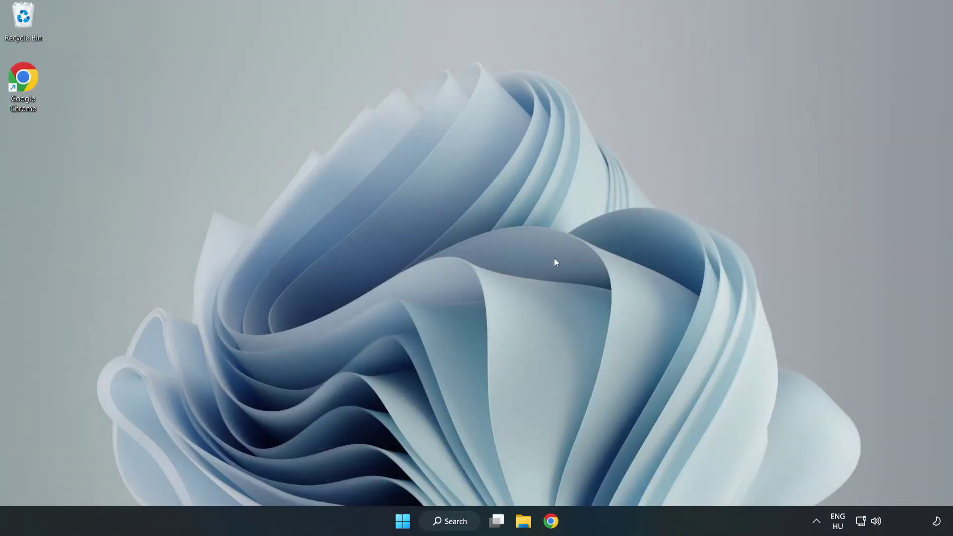
click(463, 522)
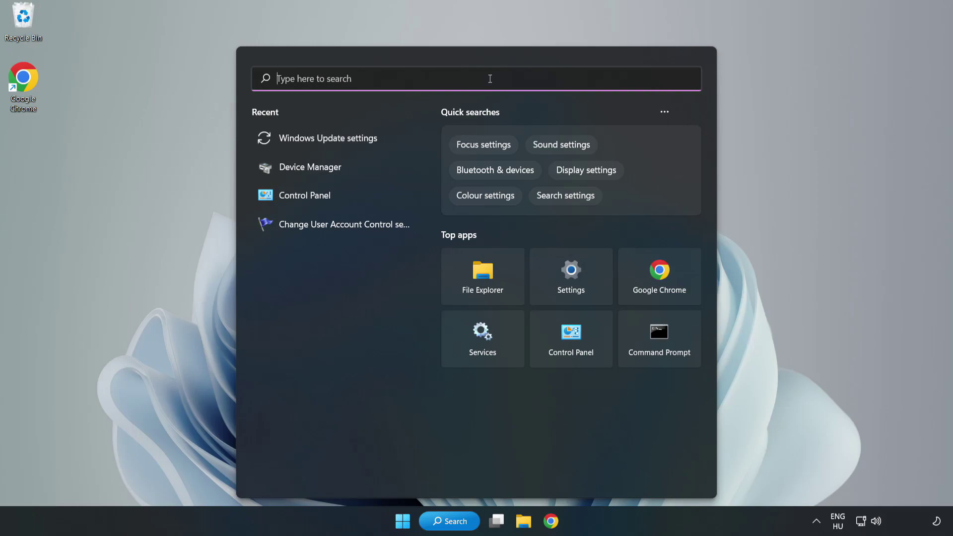
text(cmd)
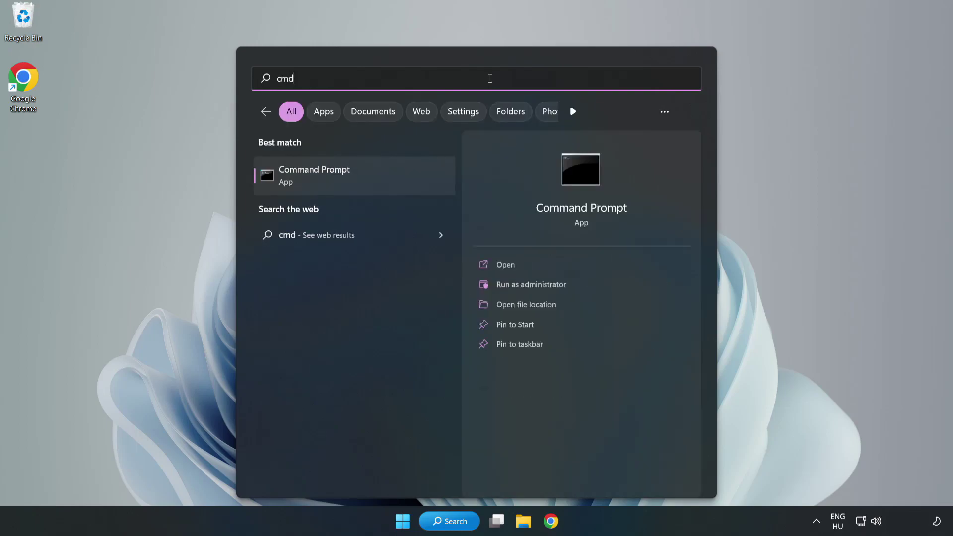
click(375, 180)
right_click(374, 180)
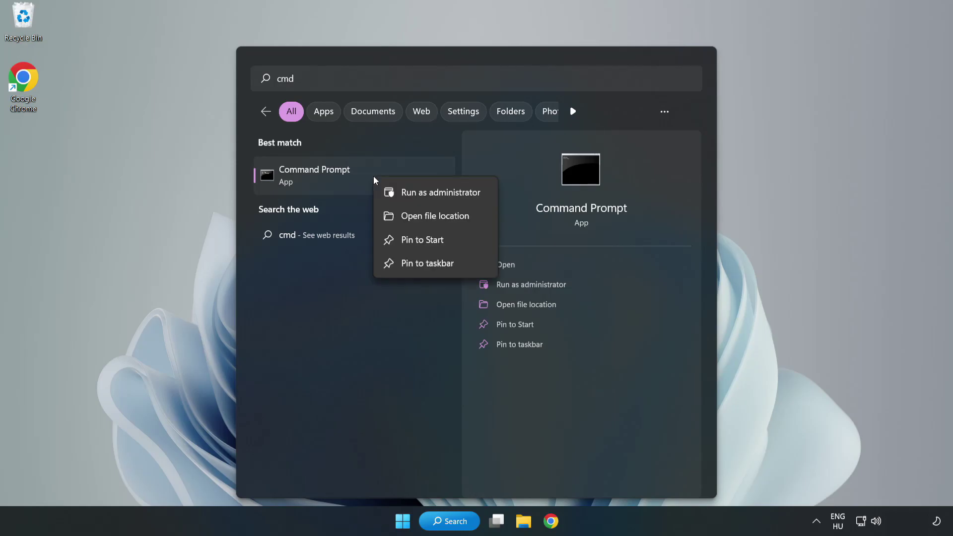
click(412, 193)
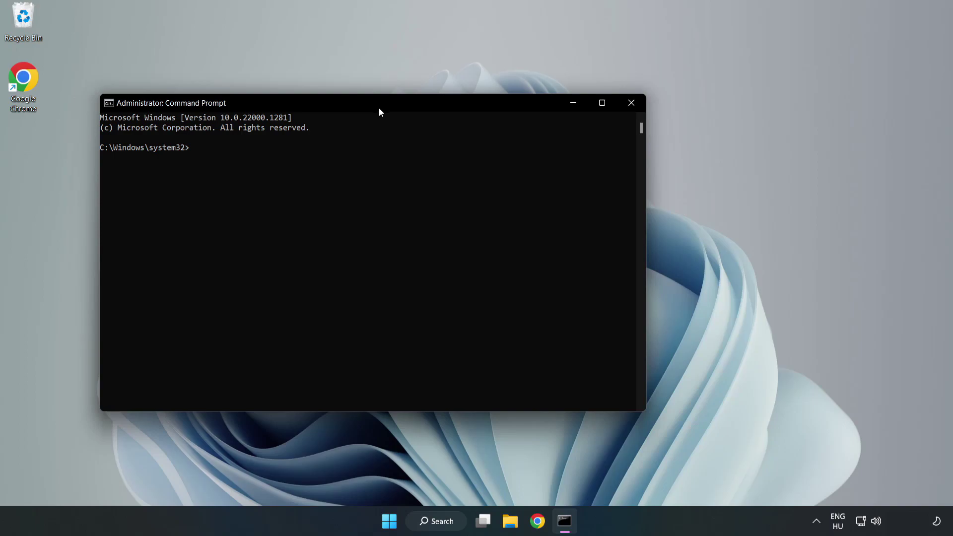
drag(379, 109, 485, 109)
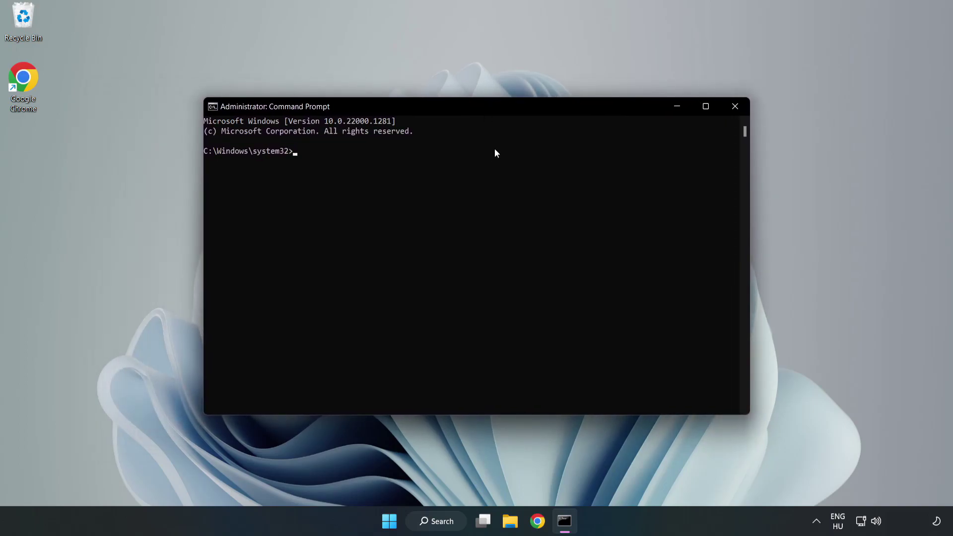
Run sfc /scannow, let it find no integrity violations, then close Command Prompt
text(sfc )
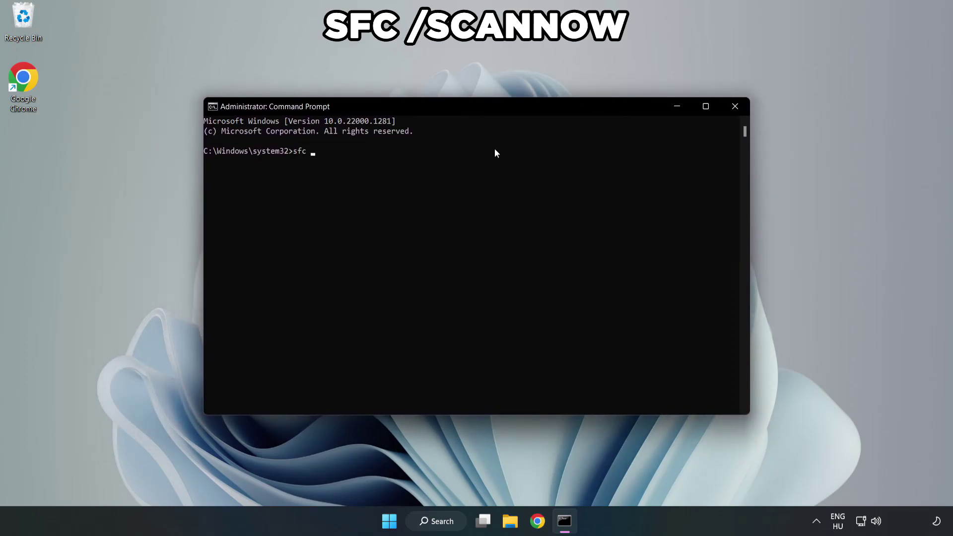
text(/scannow)
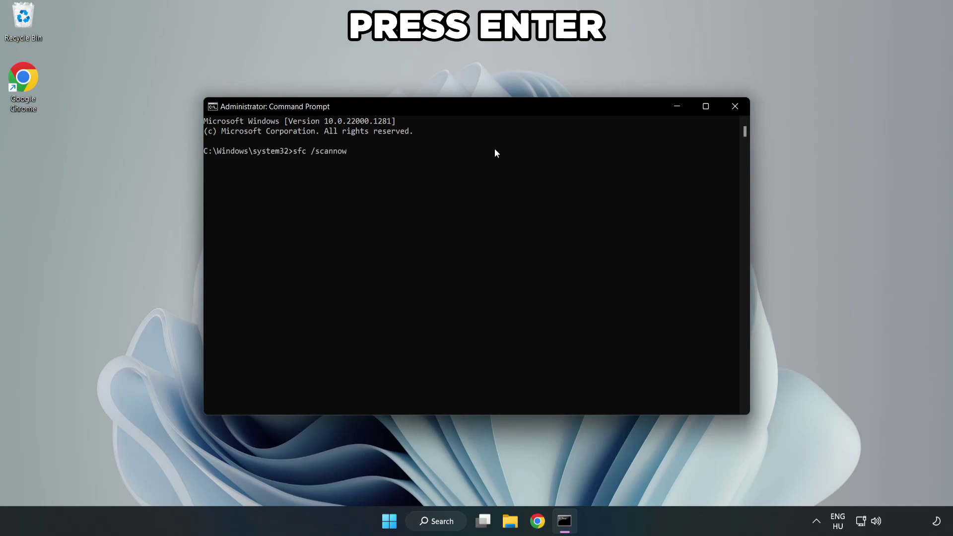
key(Return)
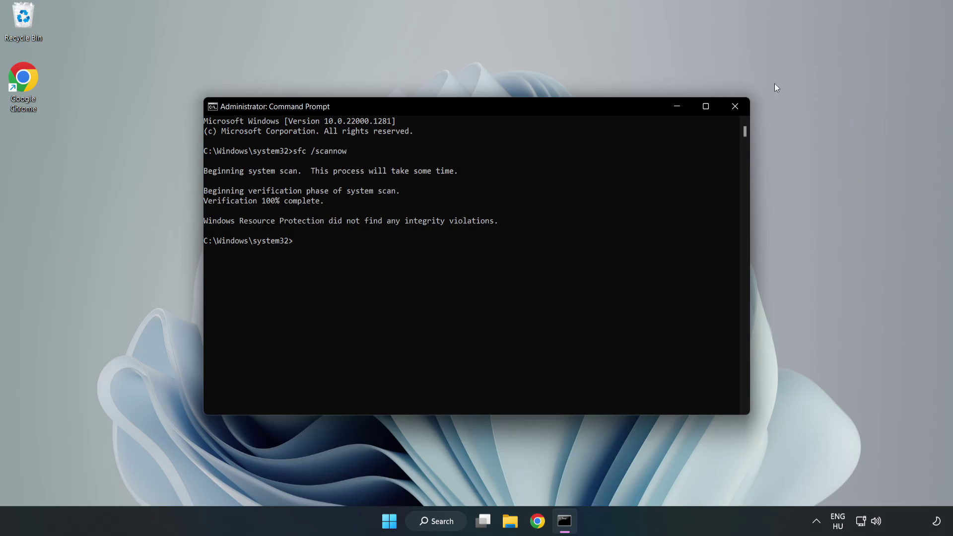
click(734, 108)
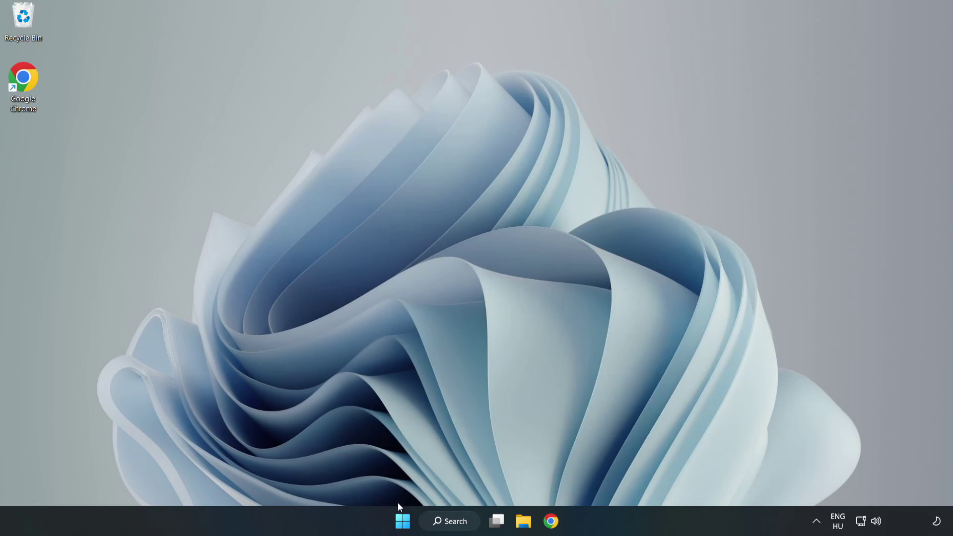
Show the Start menu's power options, including Restart
click(402, 520)
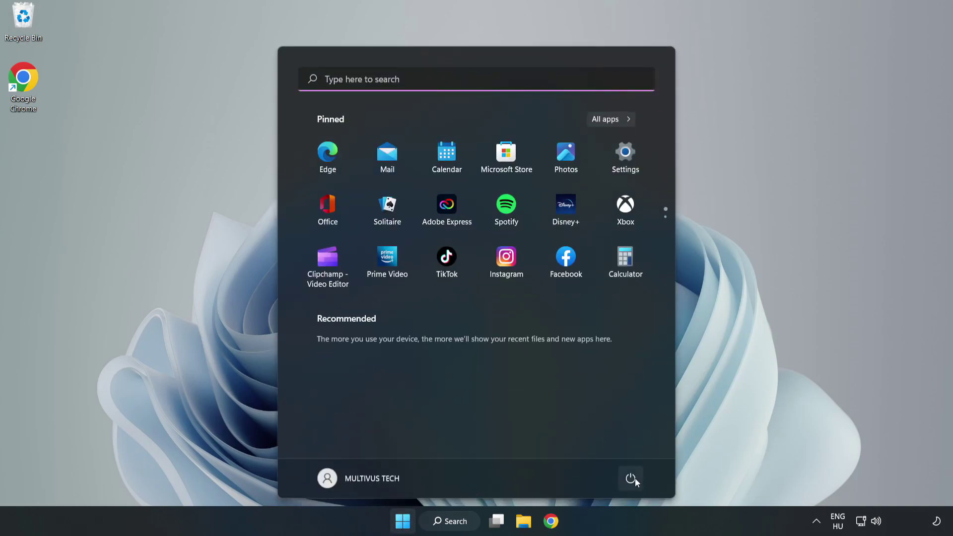
click(631, 478)
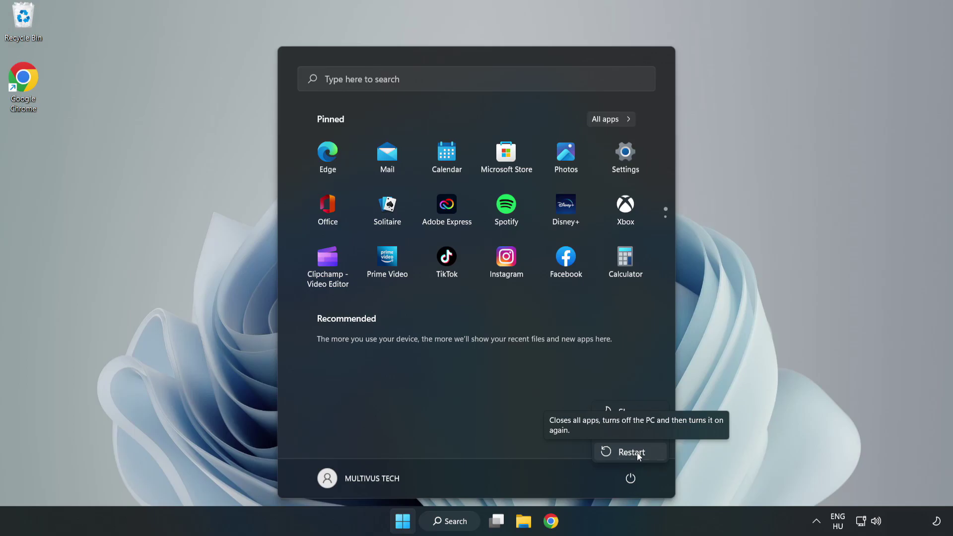